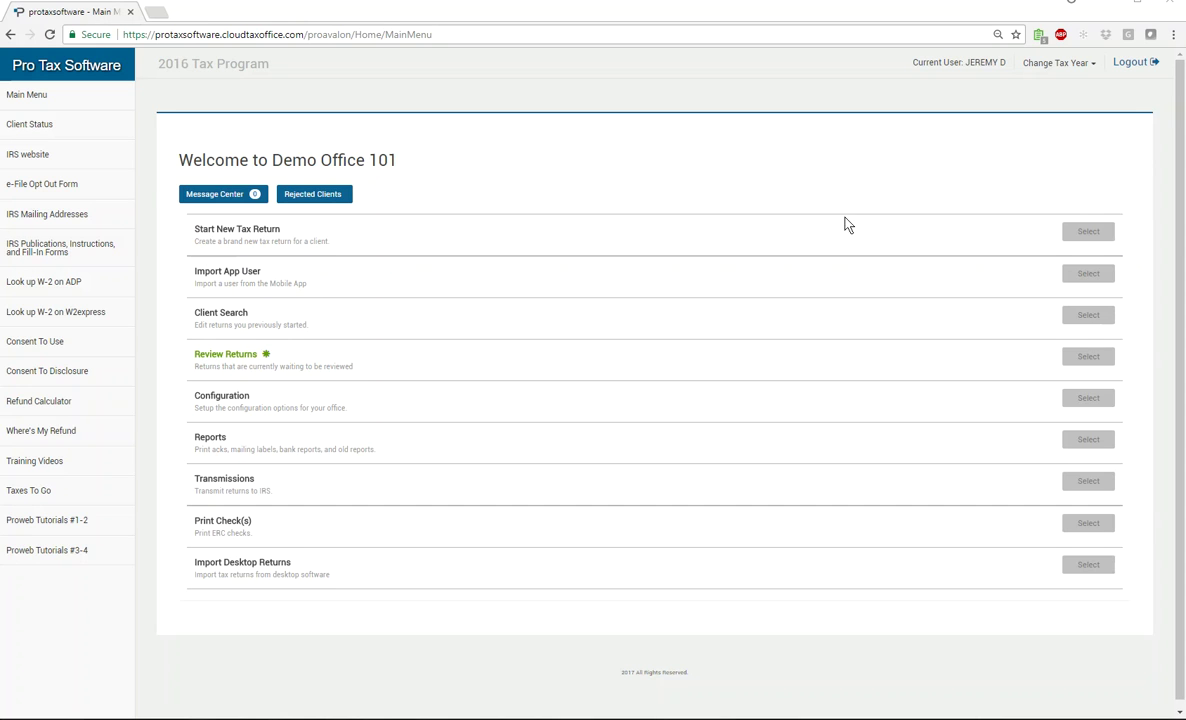
# Choose Start New Tax Return on the Main Menu to show the available taxpayer profiles
pyautogui.click(1090, 236)
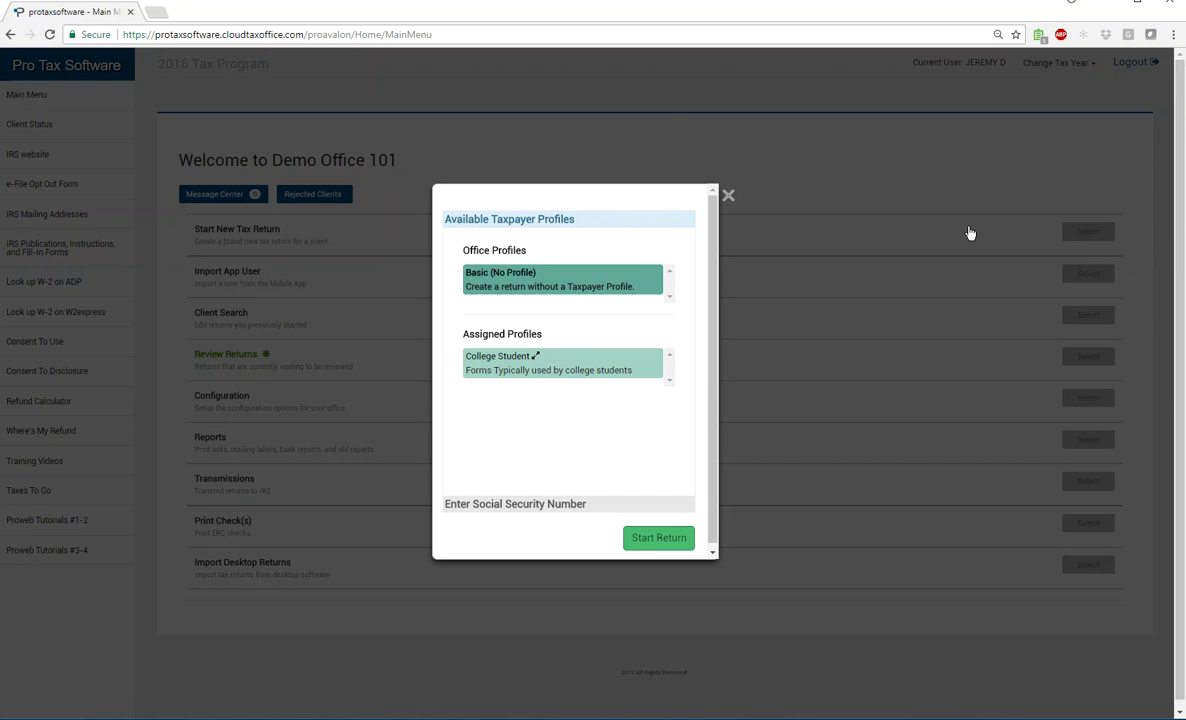
# Collapse the taxpayer profiles list and expand the Enter Social Security Number section
pyautogui.scroll(-1, 610, 305)
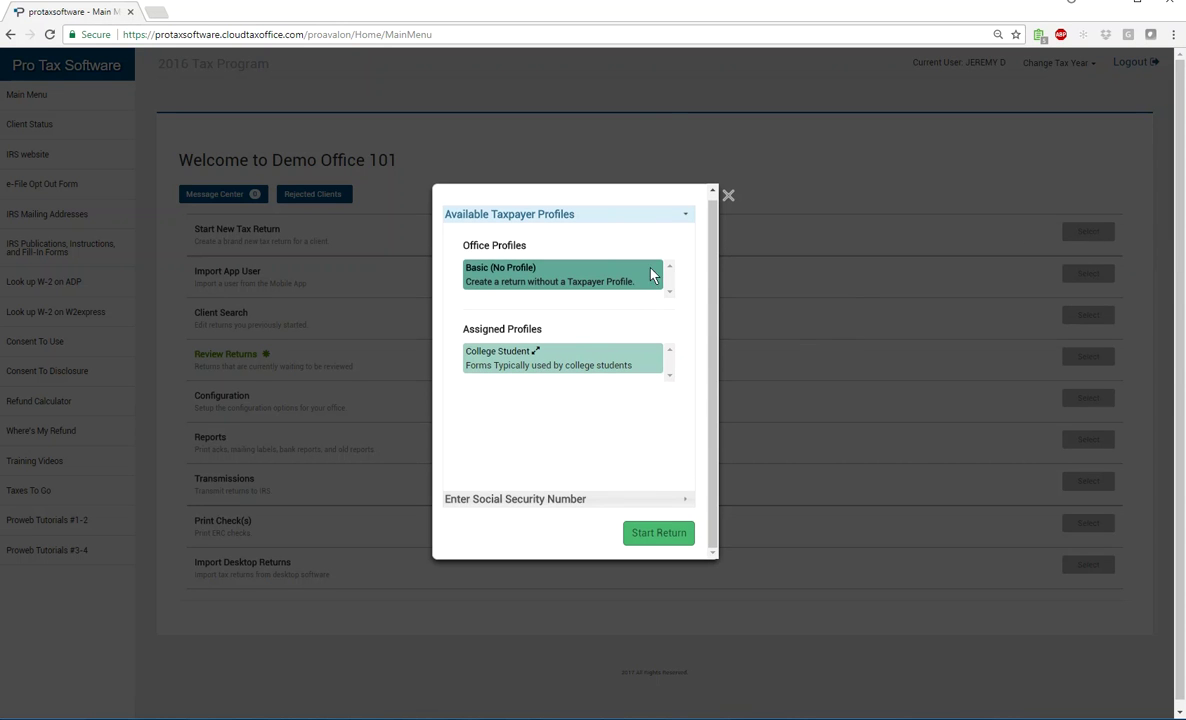
pyautogui.click(688, 217)
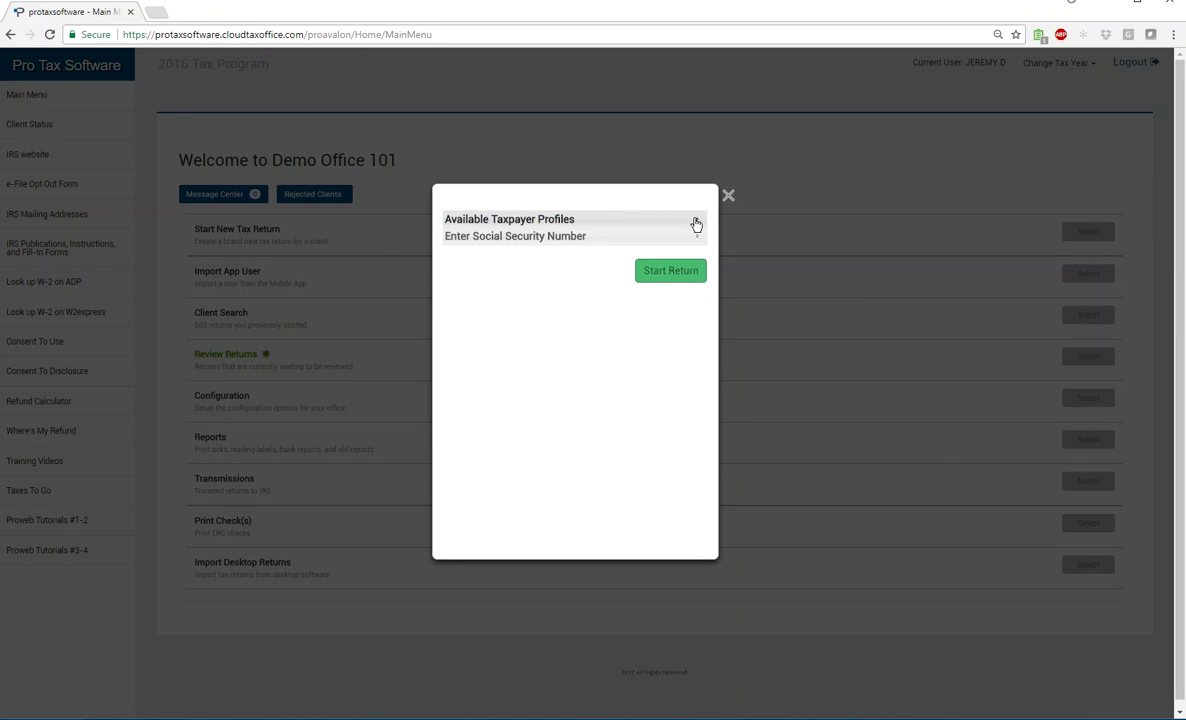
pyautogui.click(697, 222)
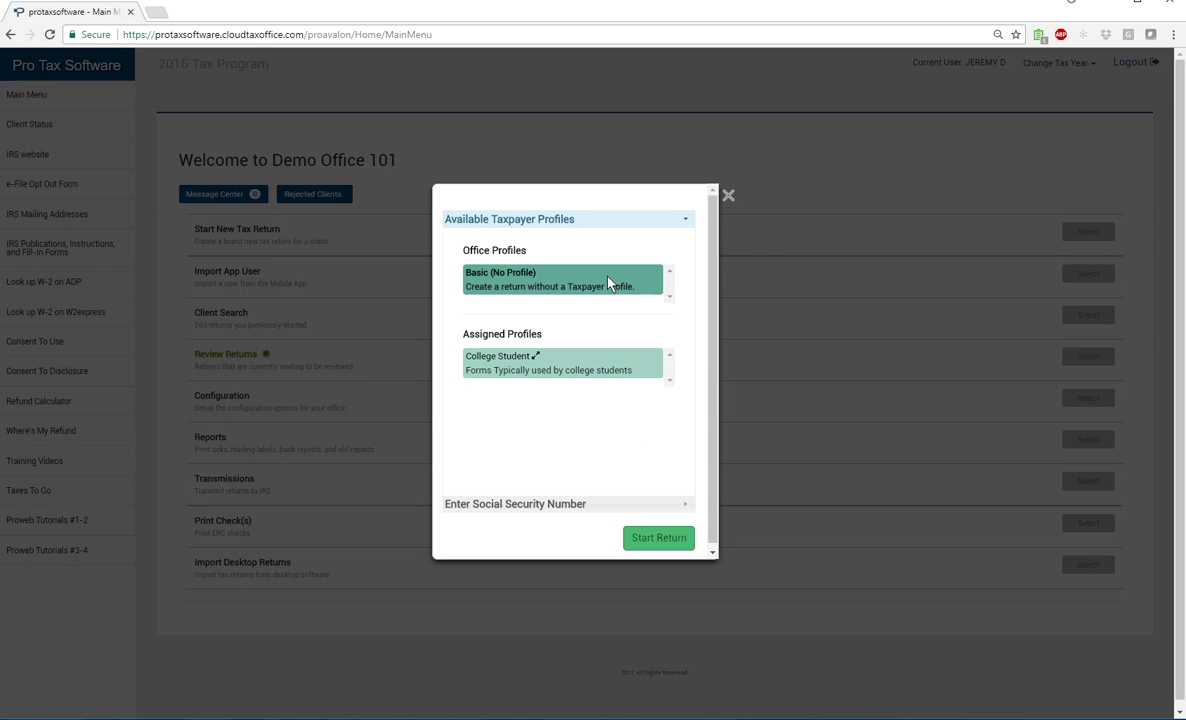
pyautogui.click(535, 357)
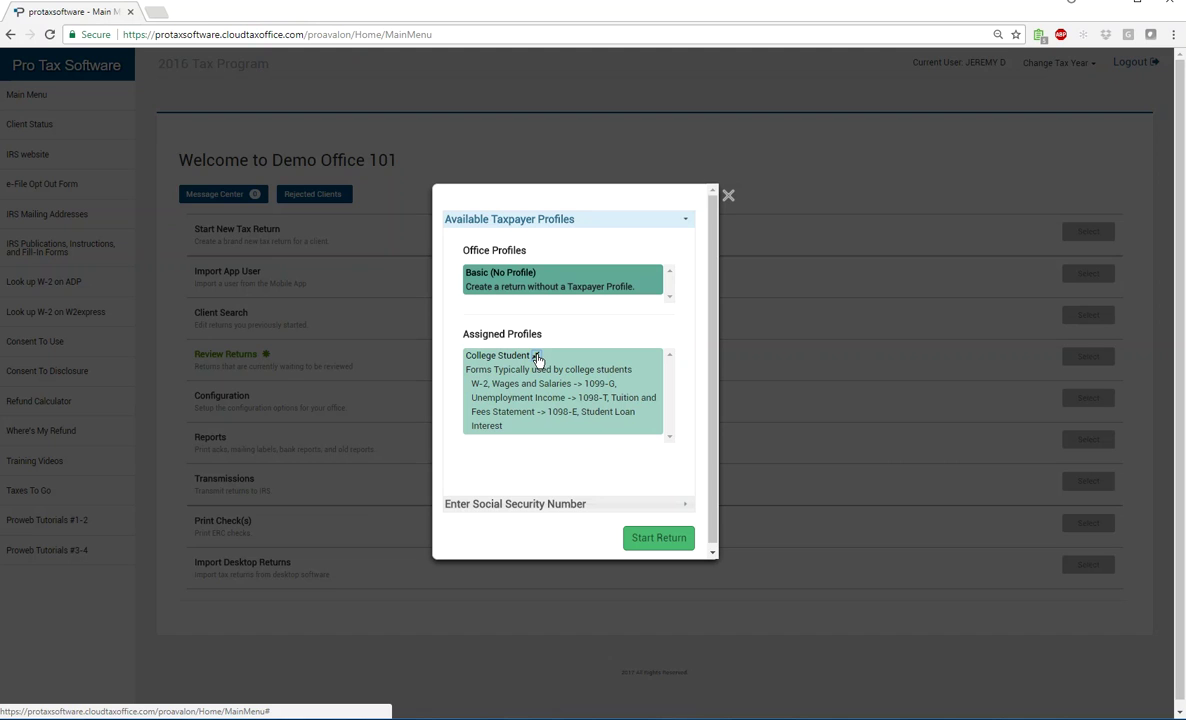
pyautogui.click(537, 358)
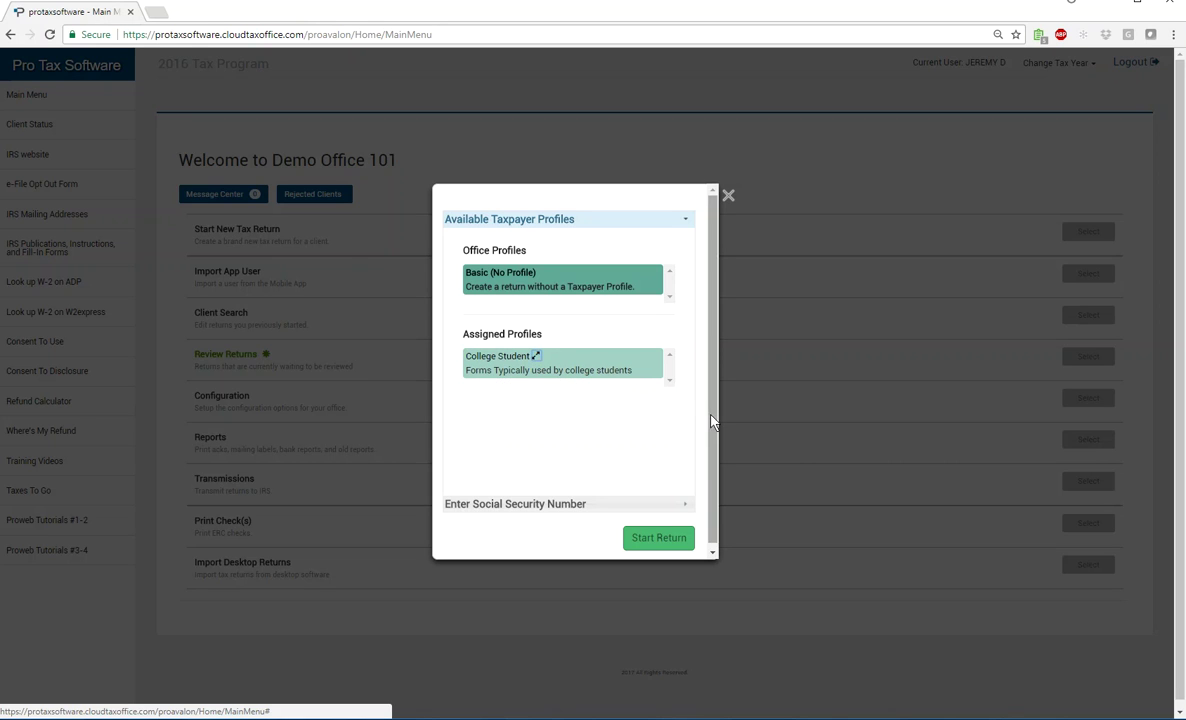
pyautogui.scroll(-1, 713, 441)
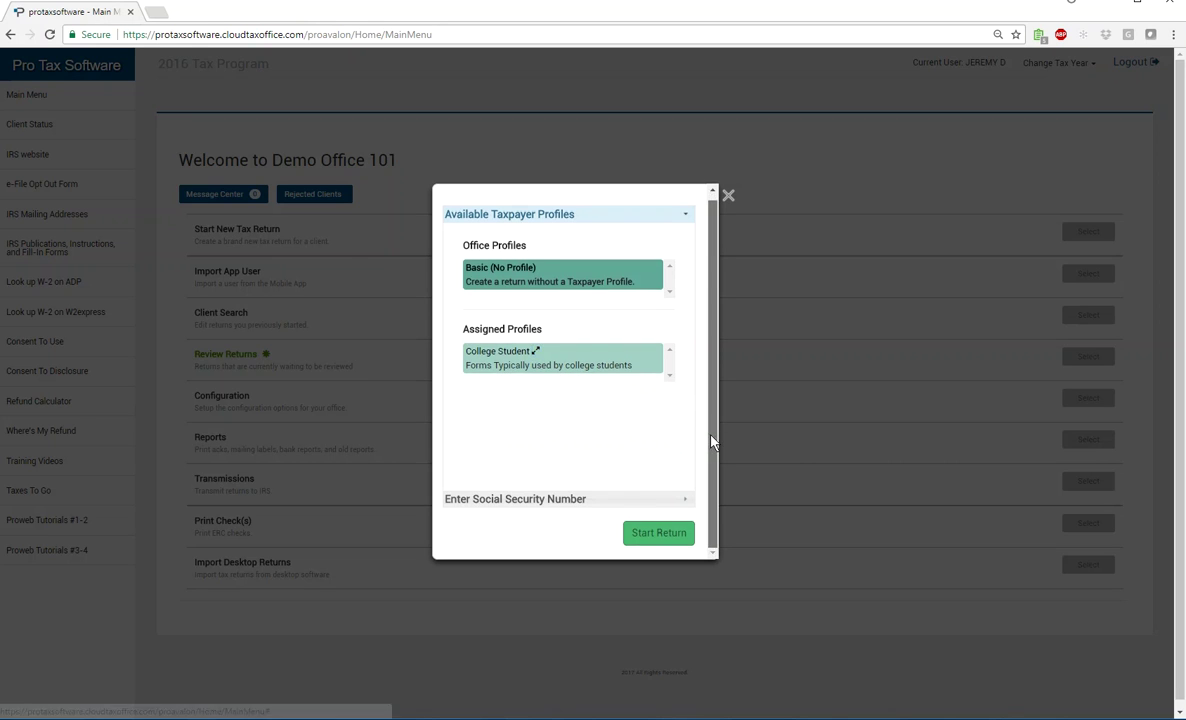
pyautogui.click(689, 221)
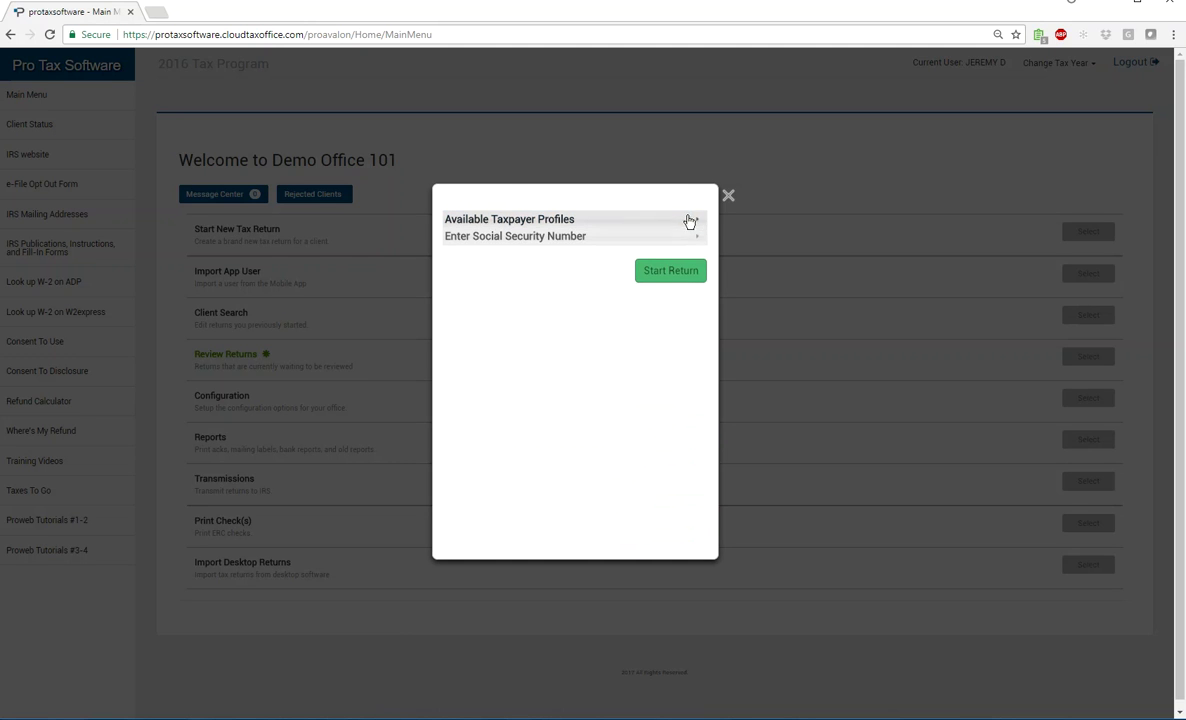
pyautogui.click(496, 241)
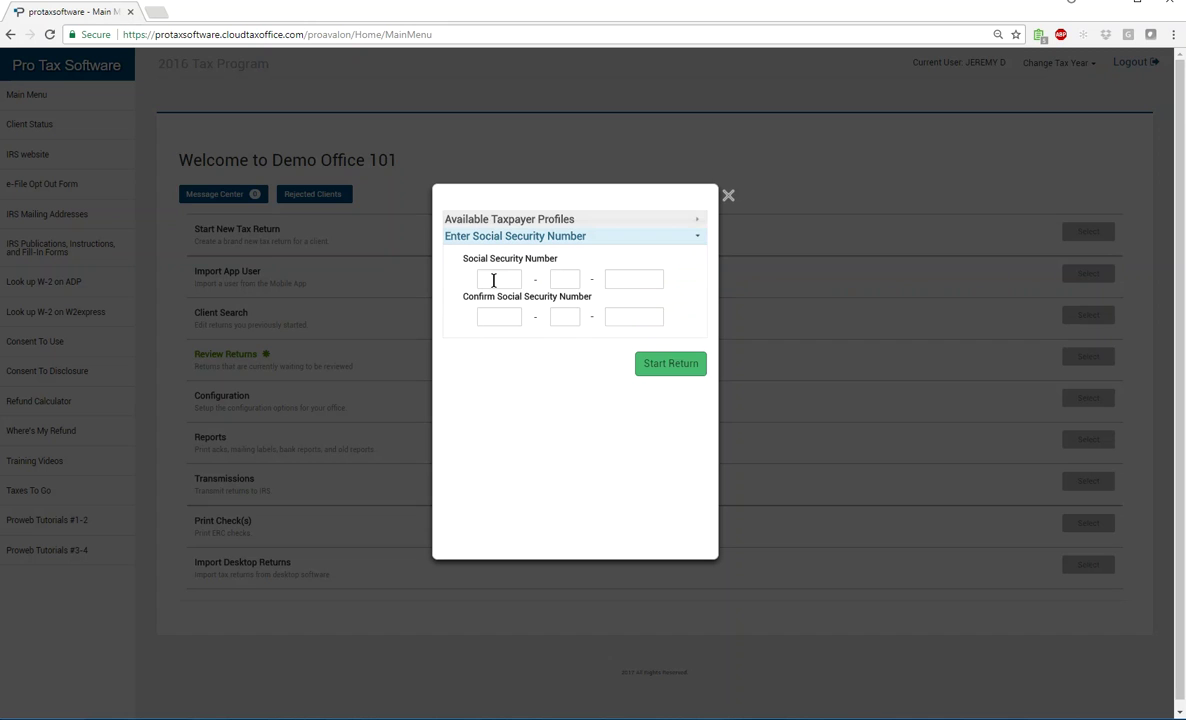
# Enter and confirm the taxpayer's SSN, start the return, and accept the 7216 consent reminder
pyautogui.click(493, 281)
pyautogui.press('Tab')
pyautogui.click(670, 372)
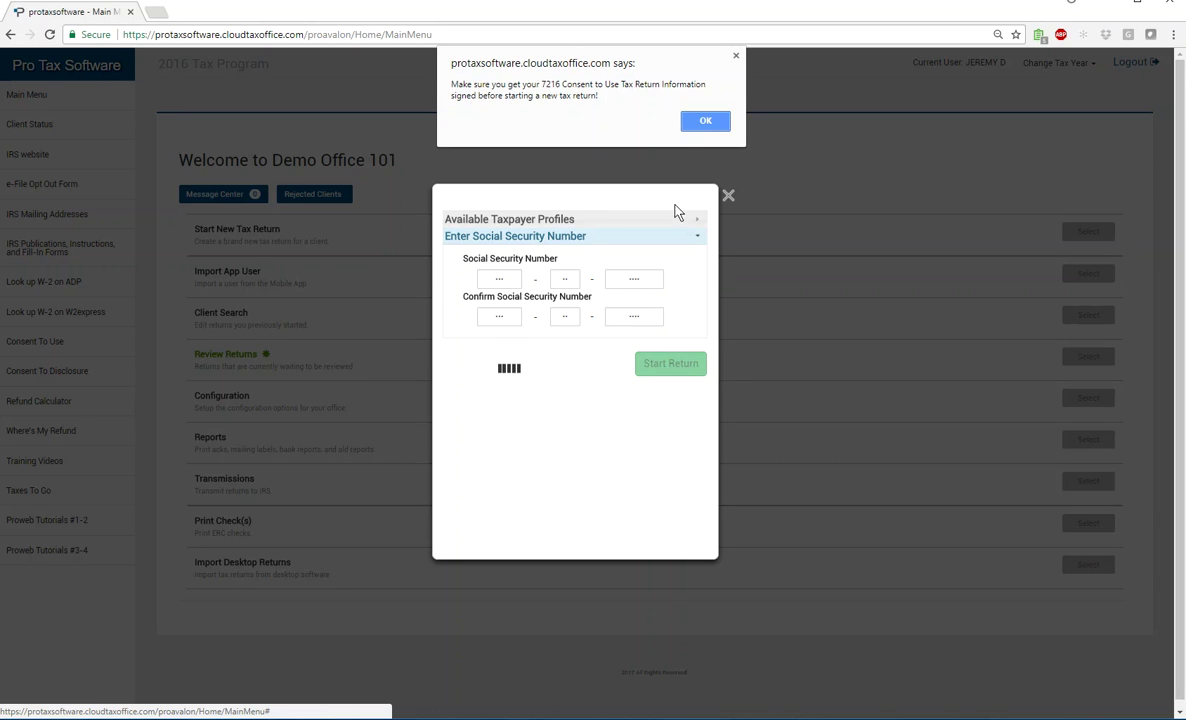
pyautogui.click(701, 122)
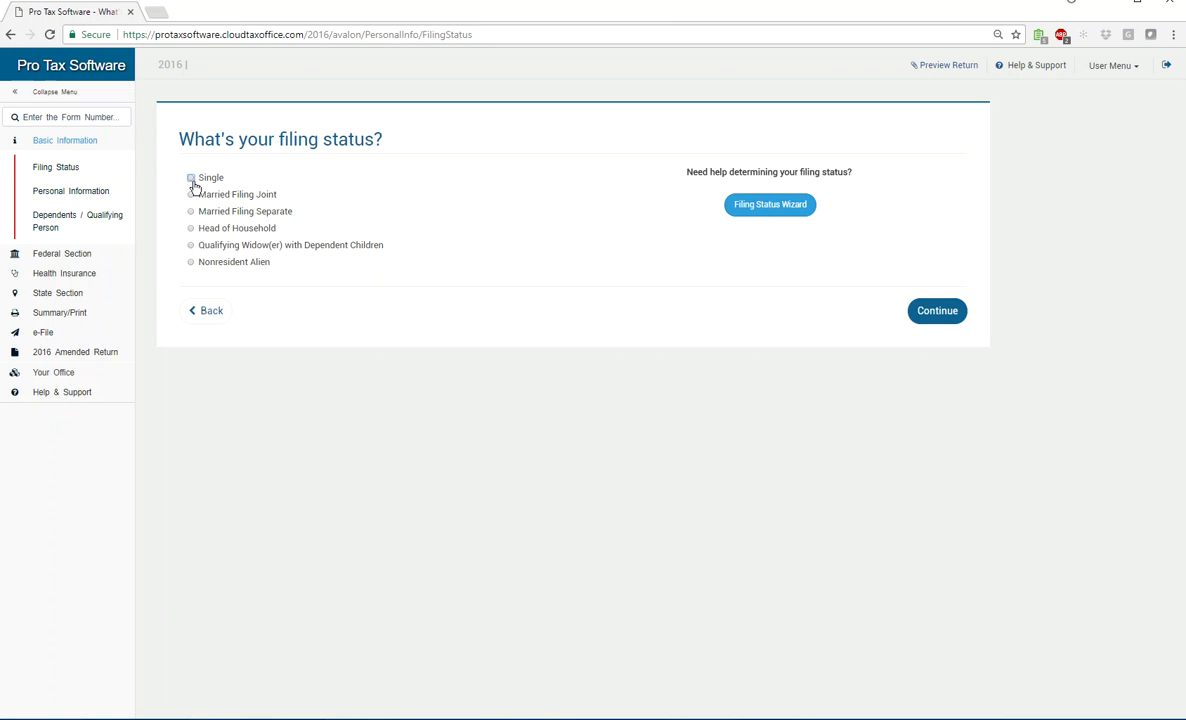
# Mark Single as the filing status and continue to Personal Information
pyautogui.click(190, 229)
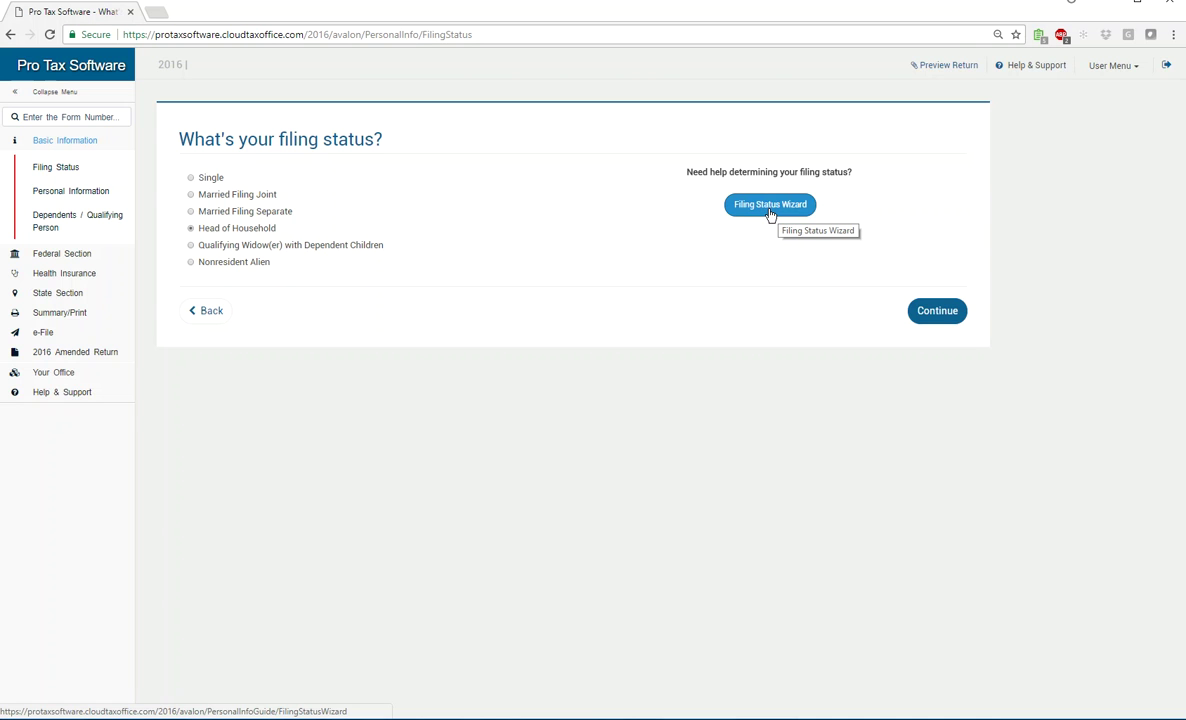
pyautogui.click(945, 316)
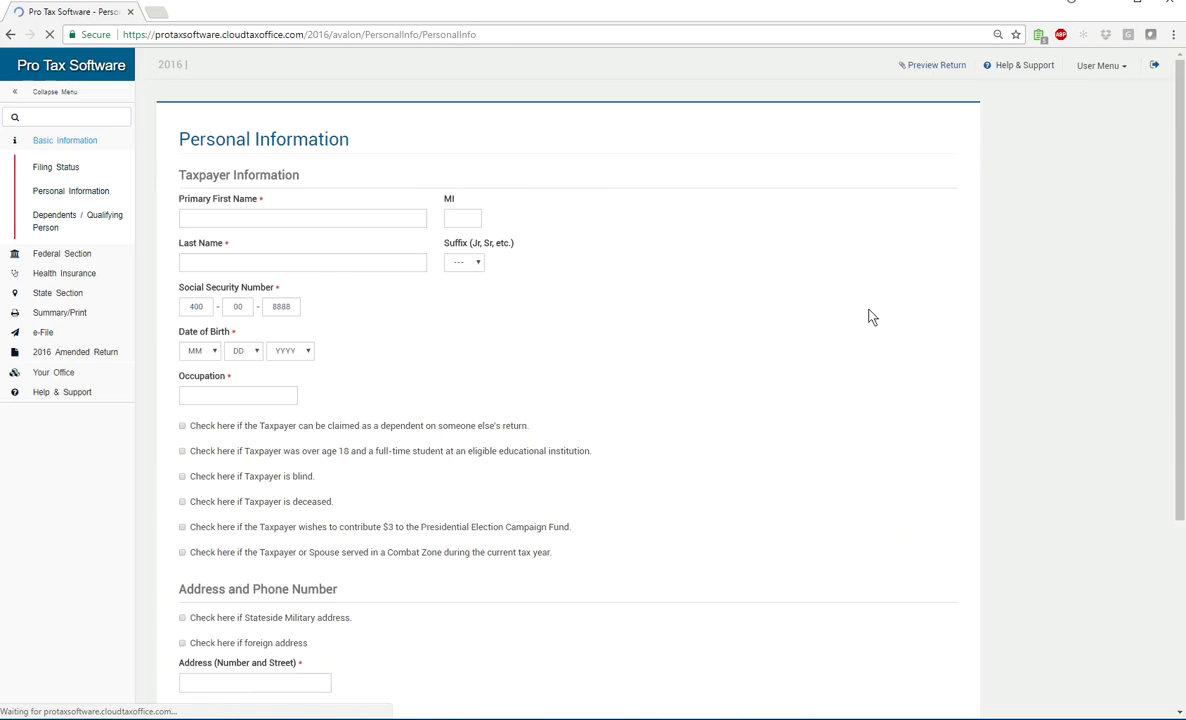
# Enter the taxpayer's first and last name, date of birth, and occupation 'sales'
pyautogui.click(203, 262)
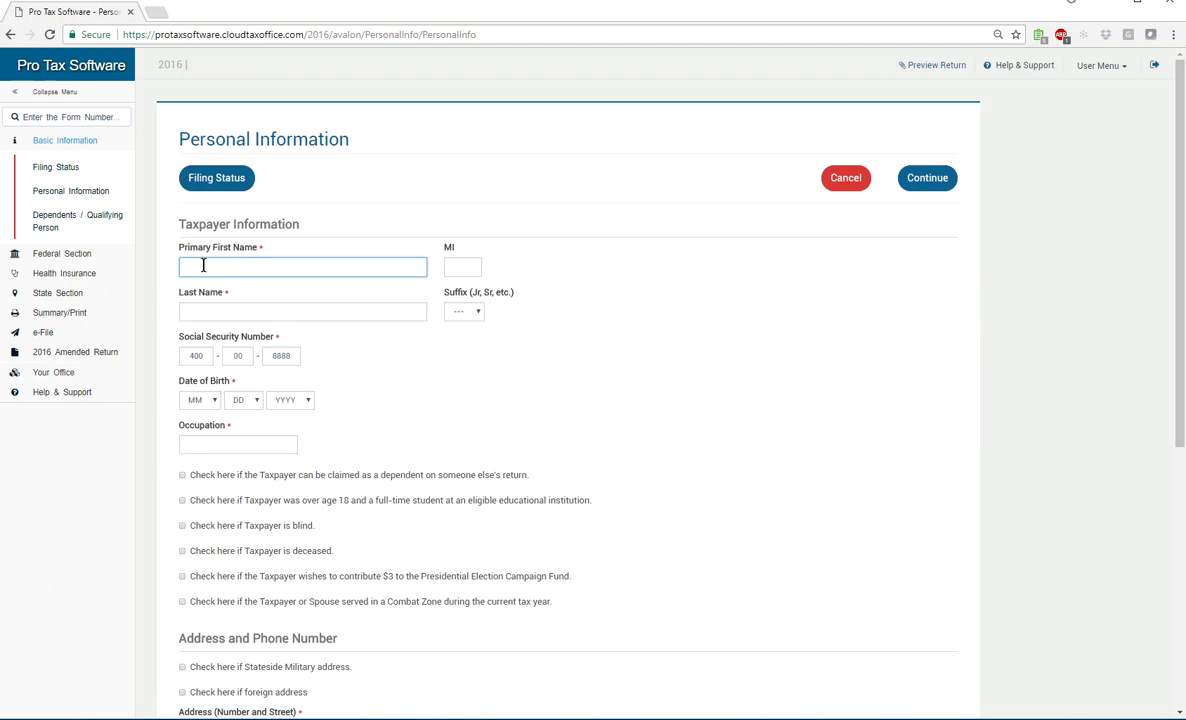
pyautogui.write('hand')
pyautogui.press('Tab')
pyautogui.write('taxpayer')
pyautogui.press('Tab')
pyautogui.press('Tab')
pyautogui.press('Tab')
pyautogui.press('Tab')
pyautogui.press('9')
pyautogui.press('Tab')
pyautogui.press('9')
pyautogui.press('Tab')
pyautogui.write('19991968')
pyautogui.press('Tab')
pyautogui.write('sales')
pyautogui.press('Tab')
pyautogui.press('Tab')
pyautogui.press('Tab')
pyautogui.press('Tab')
pyautogui.press('Tab')
pyautogui.press('Tab')
pyautogui.press('Tab')
pyautogui.press('Tab')
pyautogui.press('Tab')
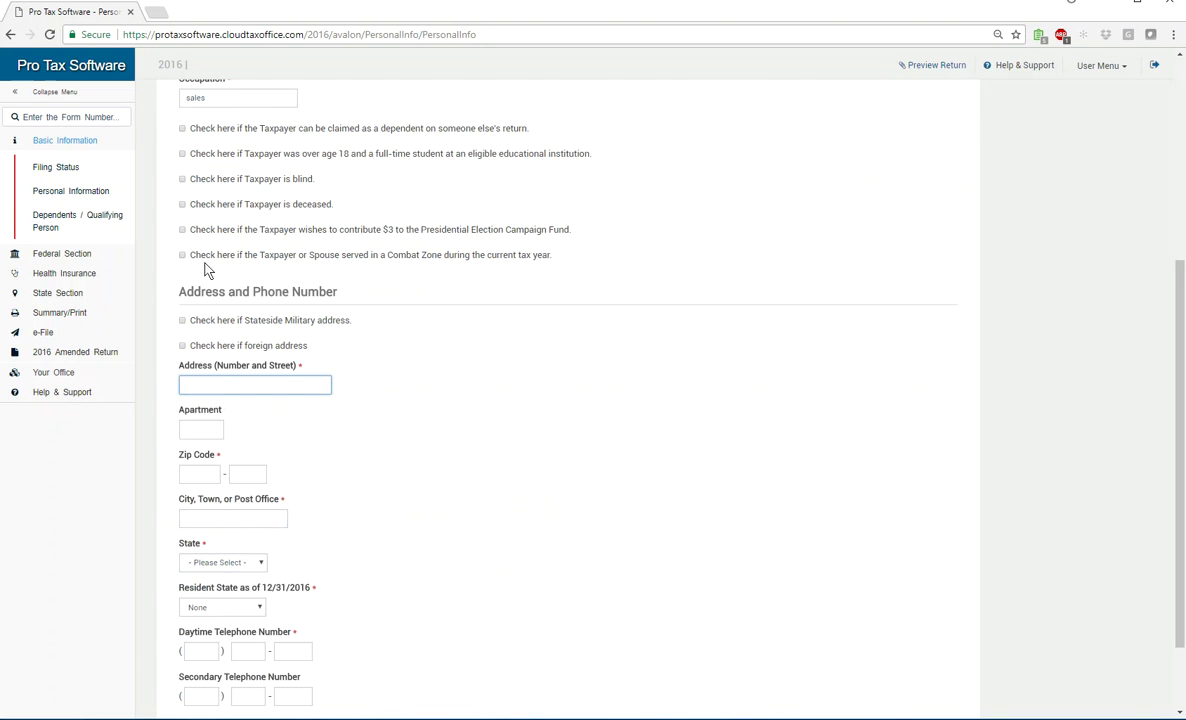
# Enter the Florida street address and zip code, plus the daytime and secondary phone numbers
pyautogui.scroll(-1, 209, 424)
pyautogui.scroll(4, 236, 511)
pyautogui.scroll(-2, 238, 519)
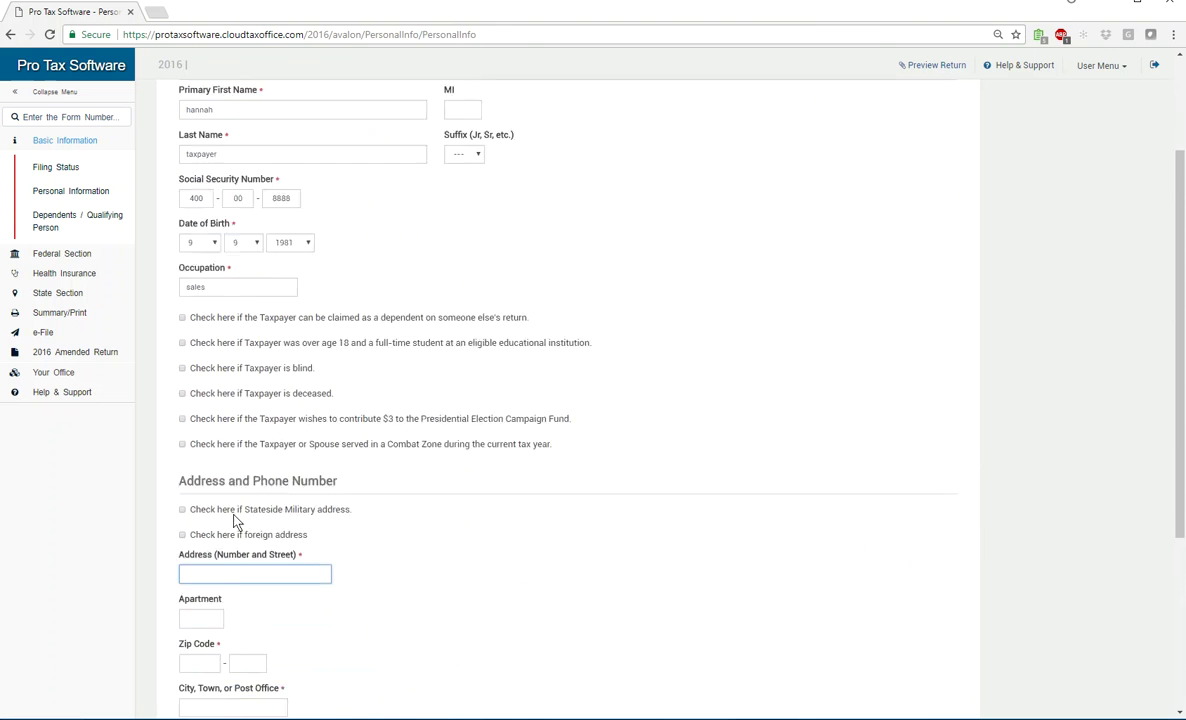
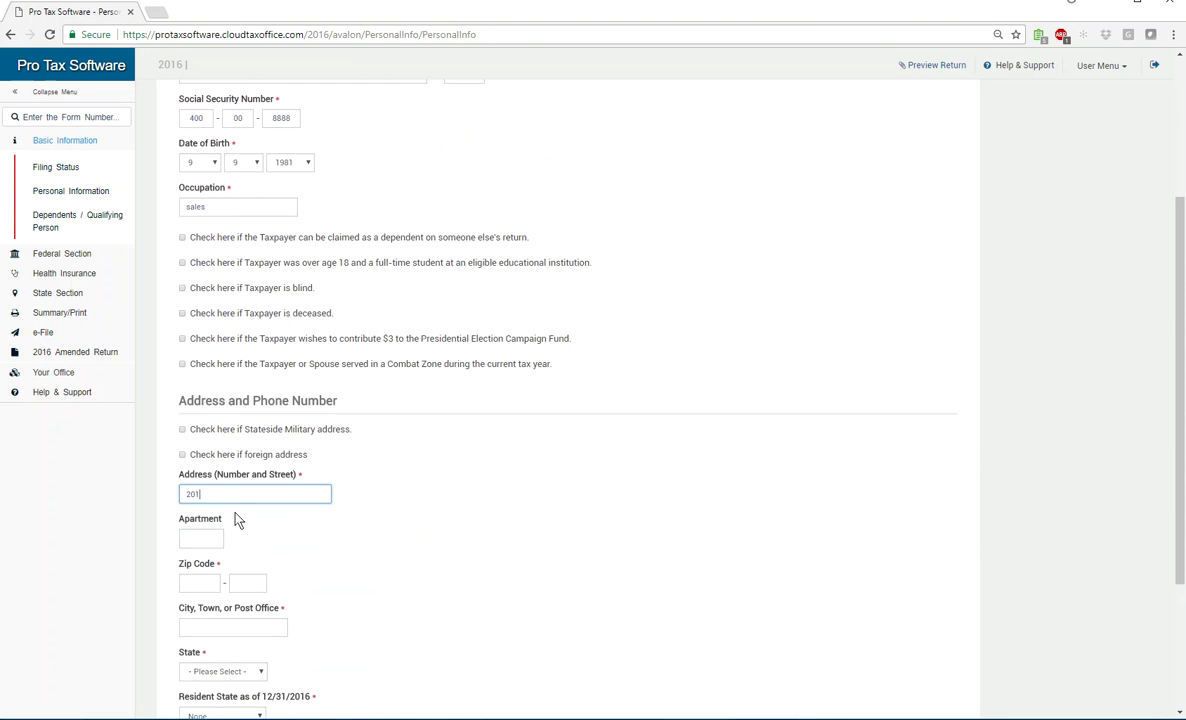
pyautogui.press('Tab')
pyautogui.press('Tab')
pyautogui.write('33016')
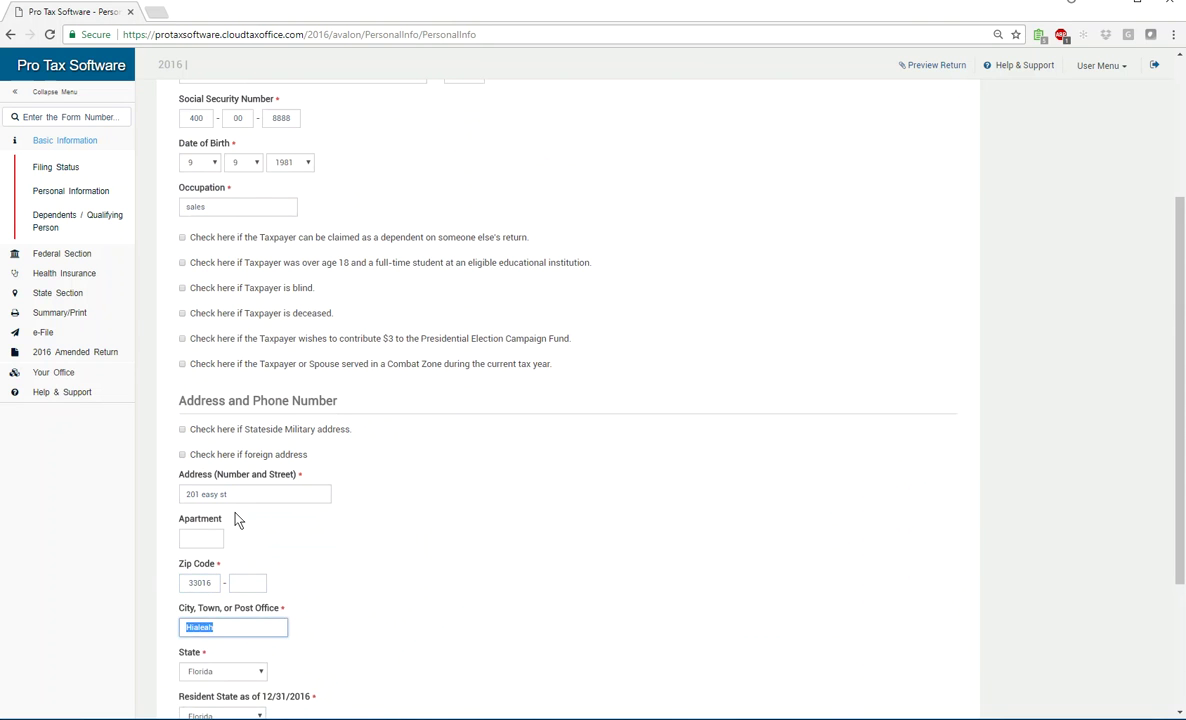
pyautogui.press('Tab')
pyautogui.press('Tab')
pyautogui.press('Tab')
pyautogui.press('Tab')
pyautogui.press('Tab')
pyautogui.press('Tab')
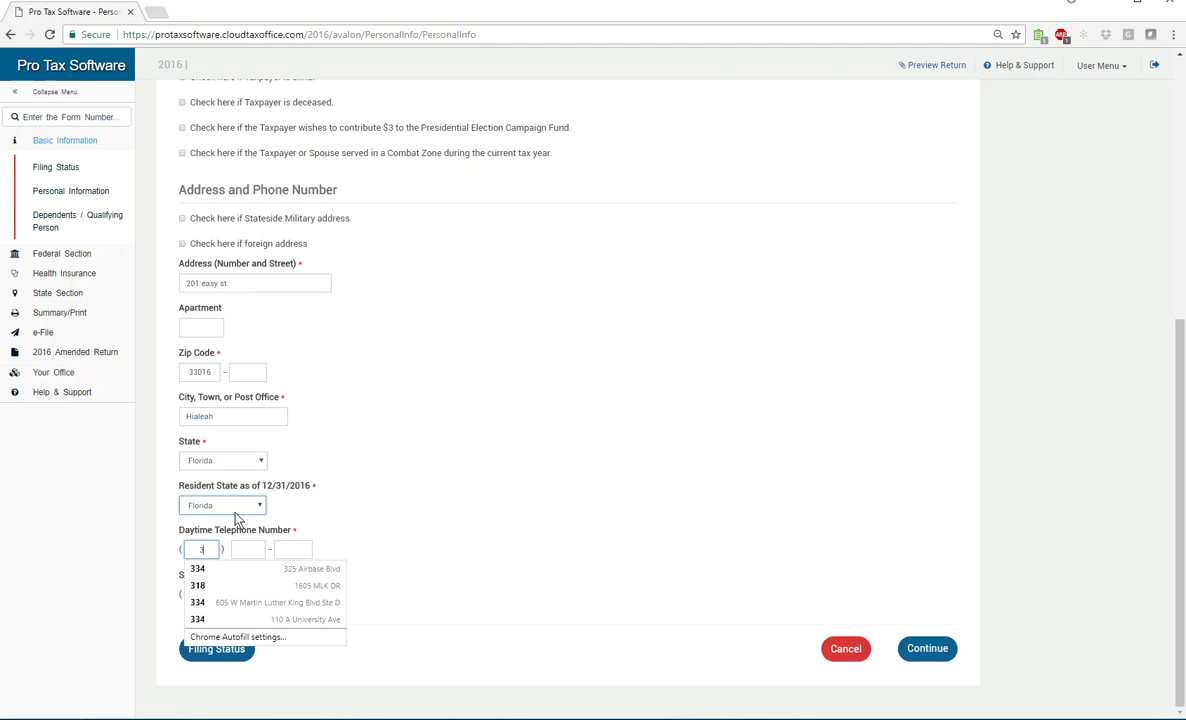
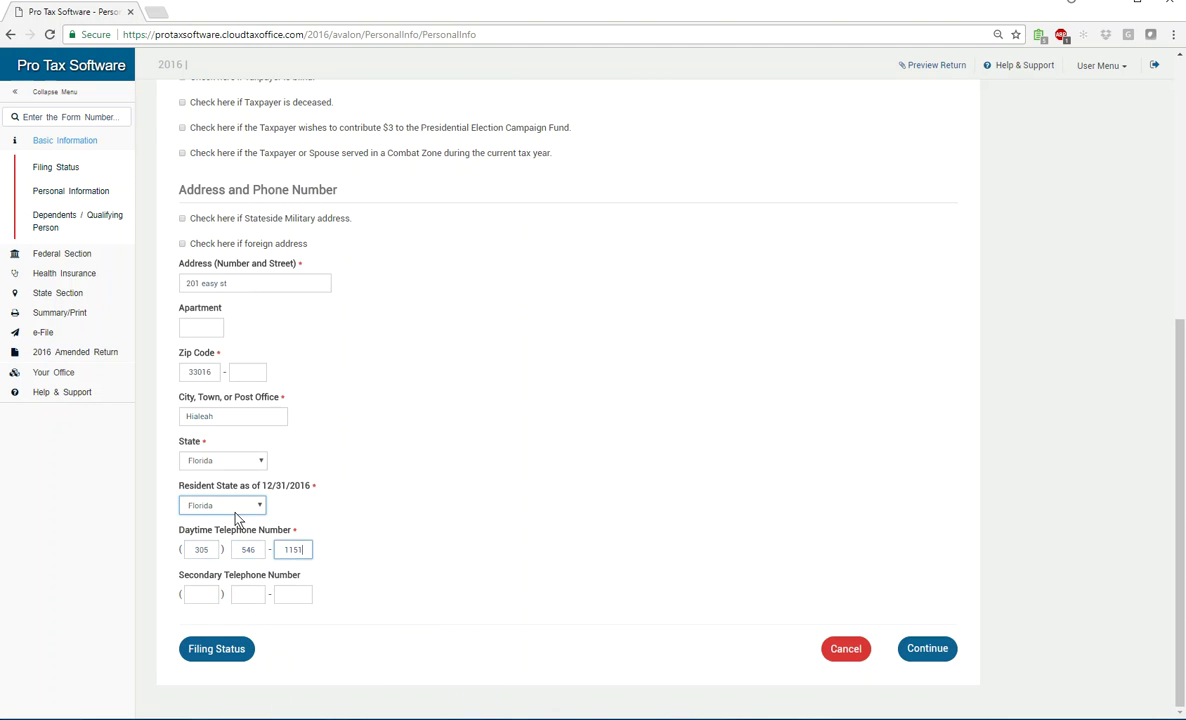
pyautogui.press('Tab')
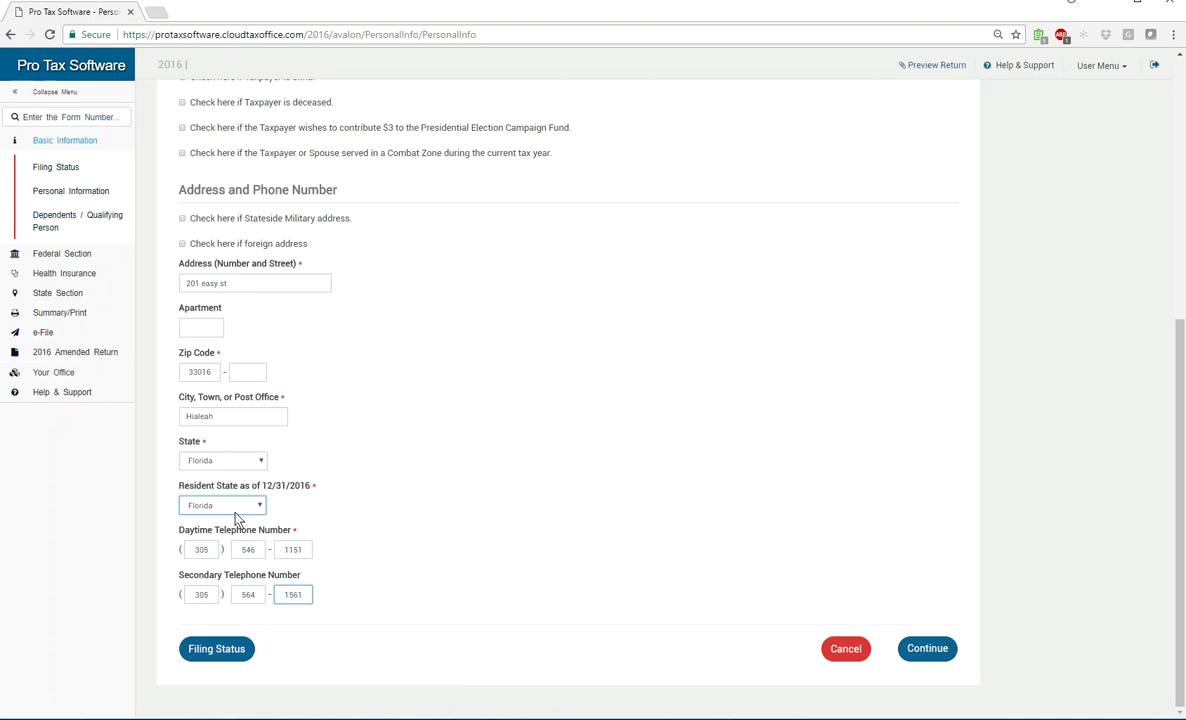
pyautogui.hotkey('shift', 'Tab')
pyautogui.hotkey('shift', 'Tab')
pyautogui.hotkey('shift', 'Tab')
pyautogui.hotkey('shift', 'Tab')
pyautogui.hotkey('shift', 'Tab')
pyautogui.press('Tab')
pyautogui.press('Tab')
pyautogui.press('Tab')
pyautogui.press('Tab')
pyautogui.press('Tab')
pyautogui.hotkey('shift', 'Tab')
pyautogui.hotkey('shift', 'Tab')
pyautogui.hotkey('shift', 'Tab')
pyautogui.hotkey('shift', 'Tab')
pyautogui.hotkey('shift', 'Tab')
pyautogui.press('Tab')
pyautogui.press('Tab')
pyautogui.press('Tab')
pyautogui.press('Tab')
# Save personal information, answer Yes to claiming dependents, and enter the first dependent's name
pyautogui.click(927, 648)
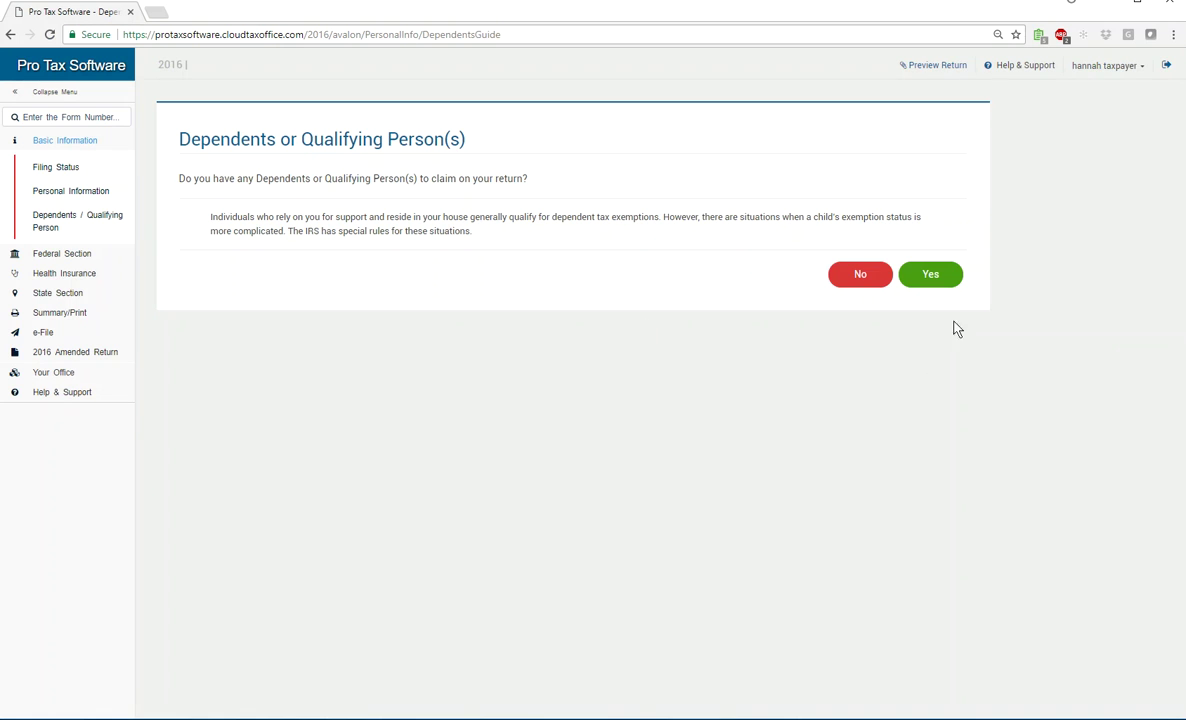
pyautogui.click(938, 276)
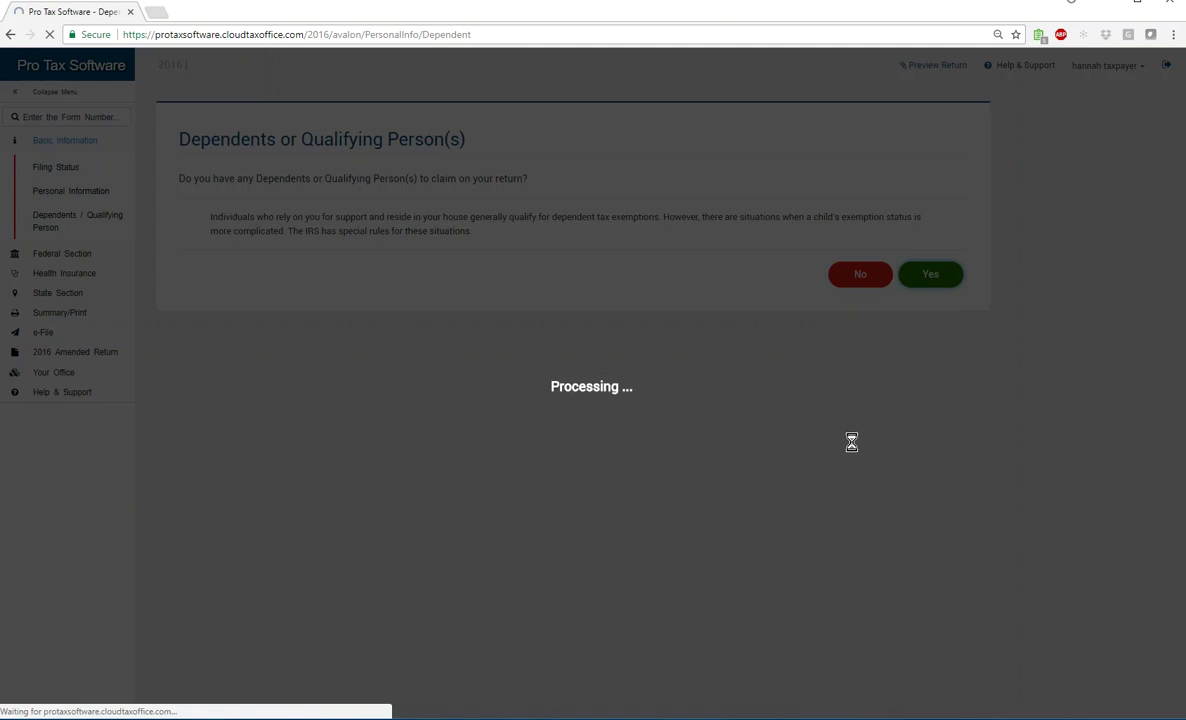
pyautogui.click(209, 189)
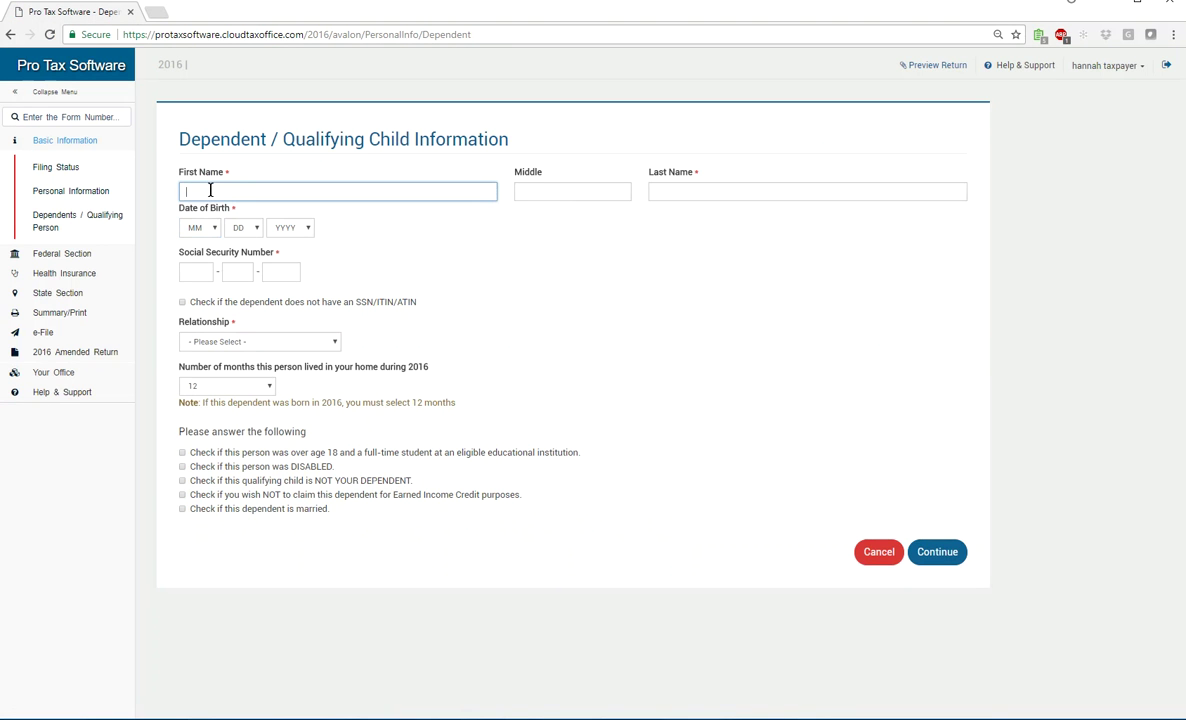
pyautogui.write('elijah')
pyautogui.press('Tab')
pyautogui.press('Tab')
pyautogui.write('taxpayer')
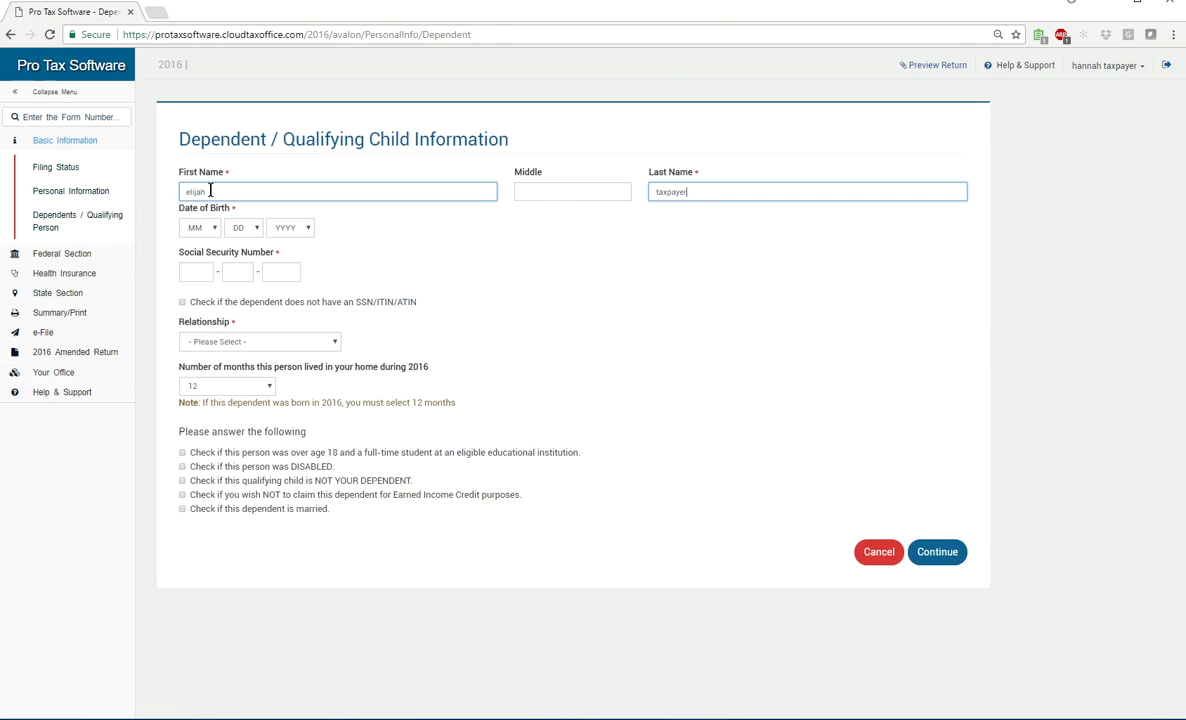
pyautogui.press('Tab')
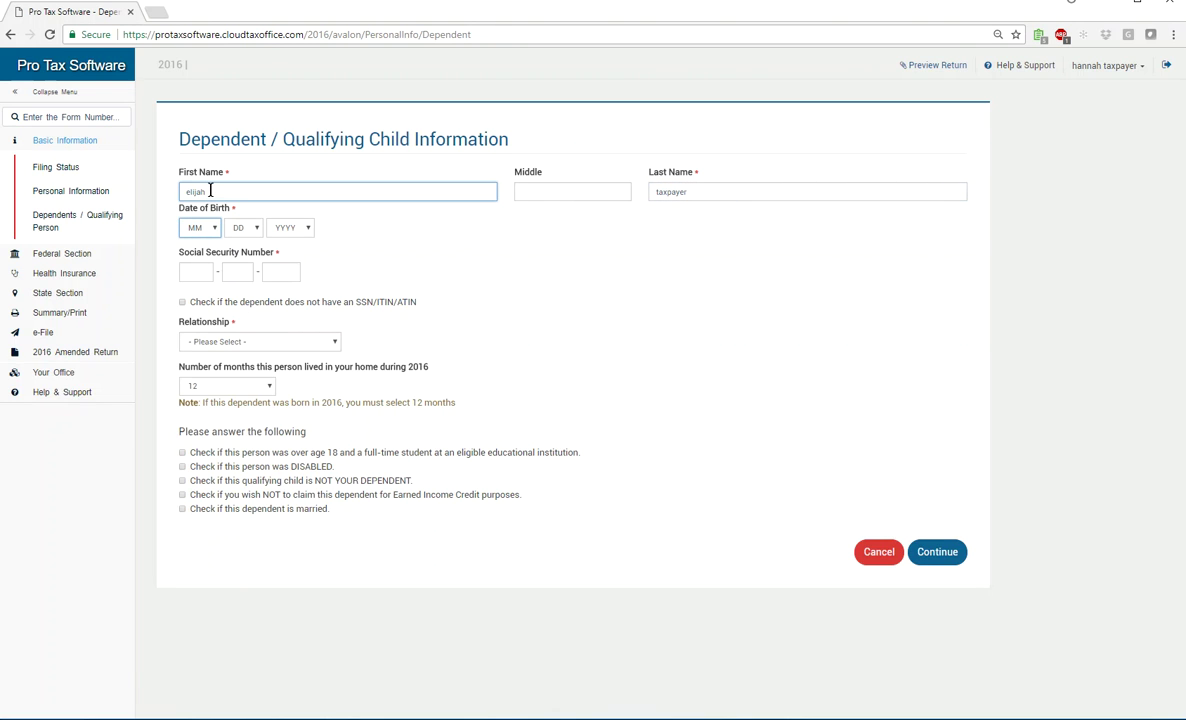
pyautogui.write('9')
pyautogui.press('Tab')
pyautogui.write('9')
pyautogui.press('Tab')
pyautogui.write('2016')
pyautogui.press('Tab')
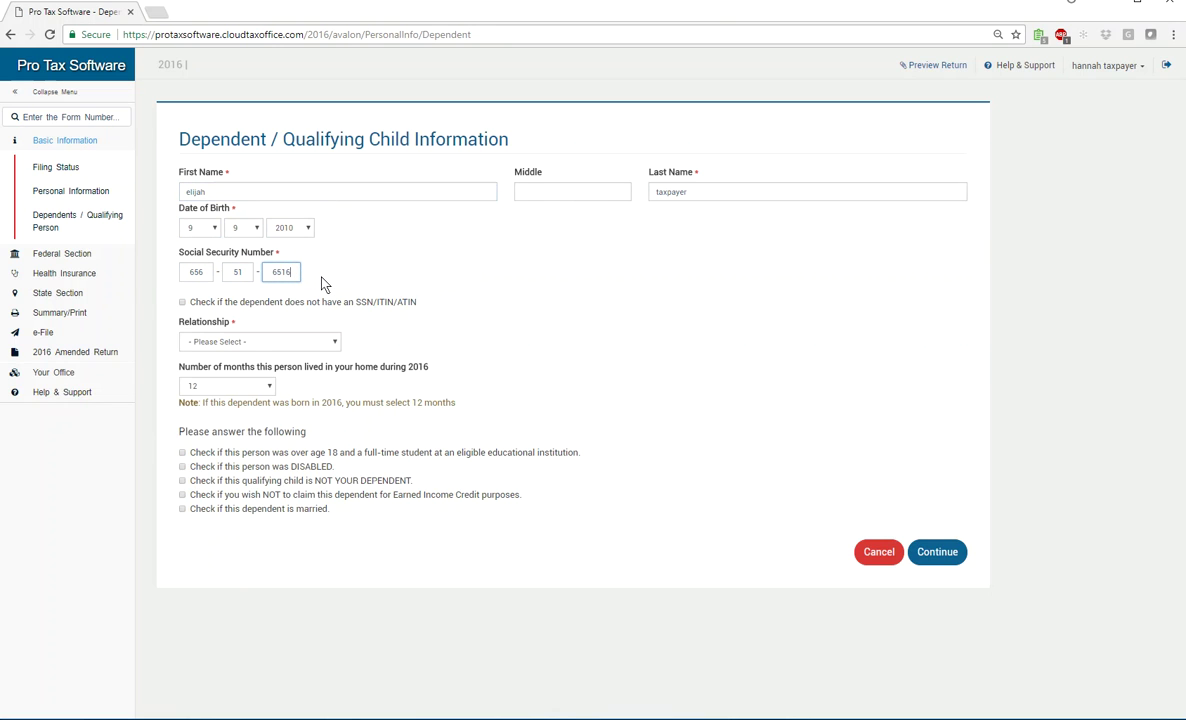
pyautogui.click(182, 302)
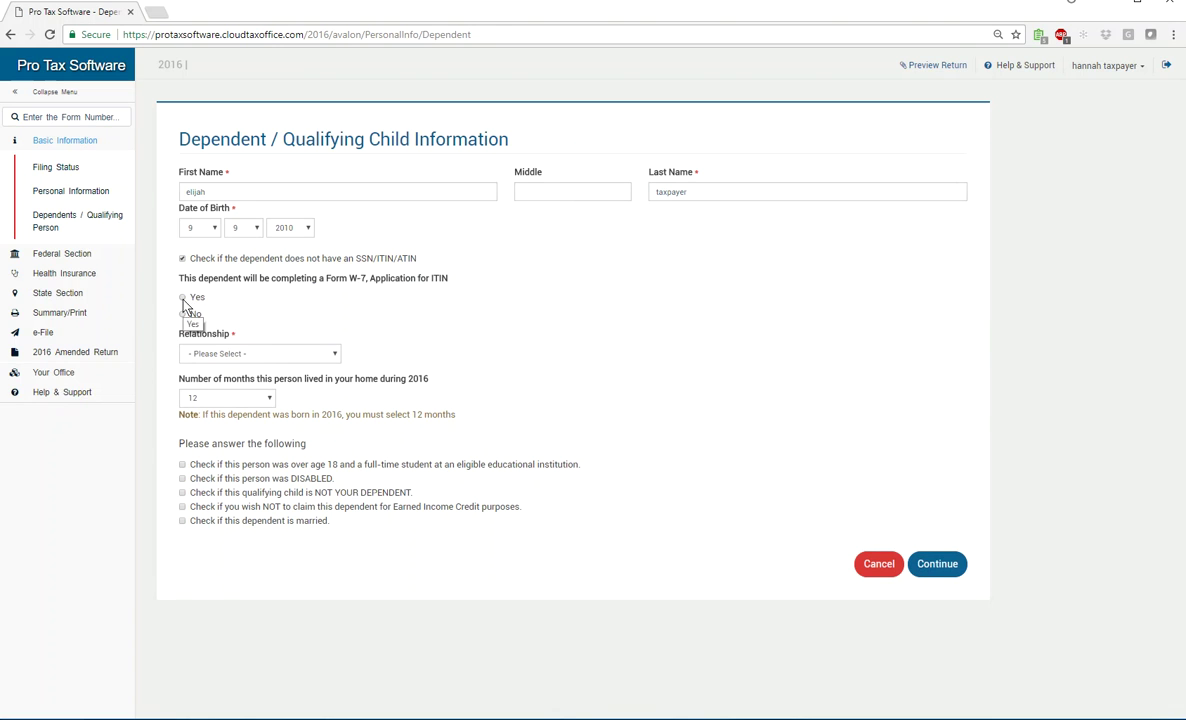
pyautogui.click(182, 298)
pyautogui.click(182, 258)
pyautogui.click(192, 272)
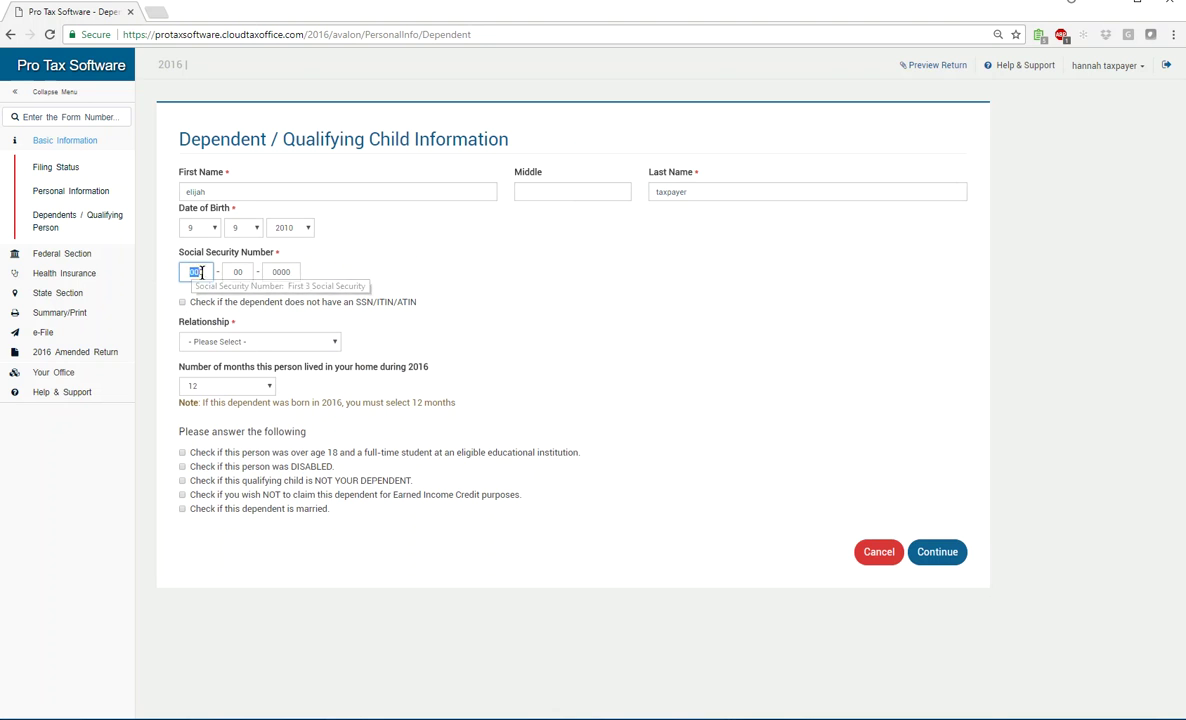
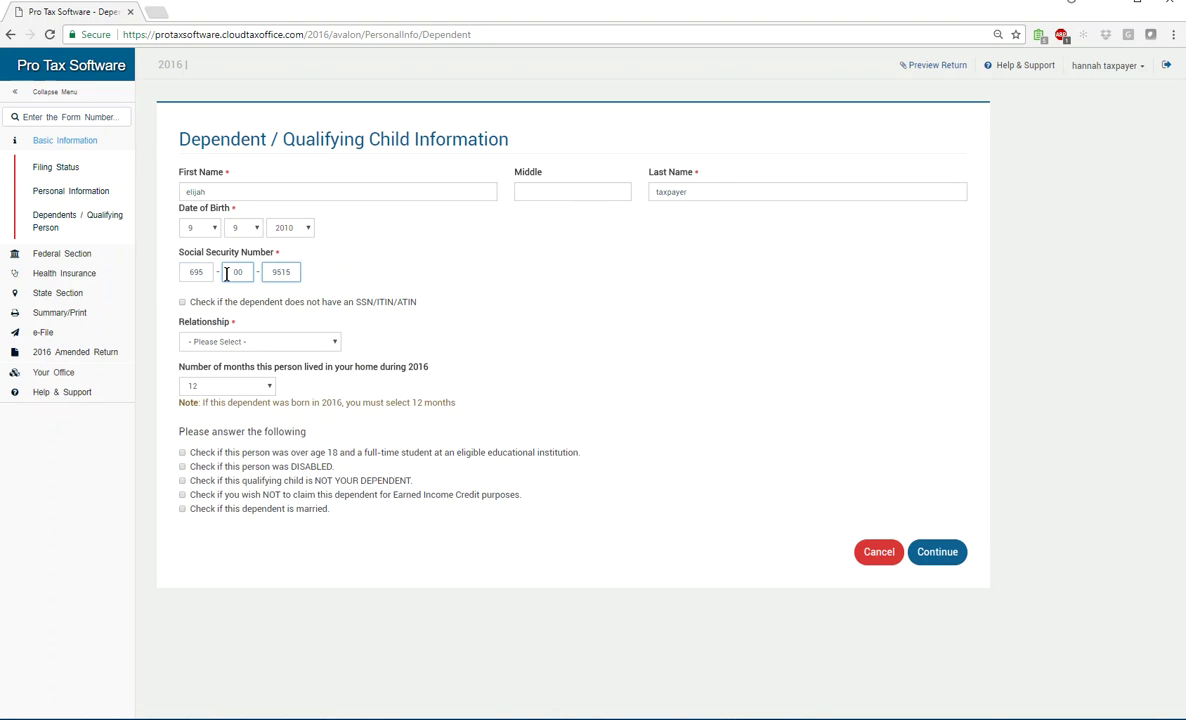
# Set the relationship to Son and save the dependent to the list
pyautogui.click(318, 342)
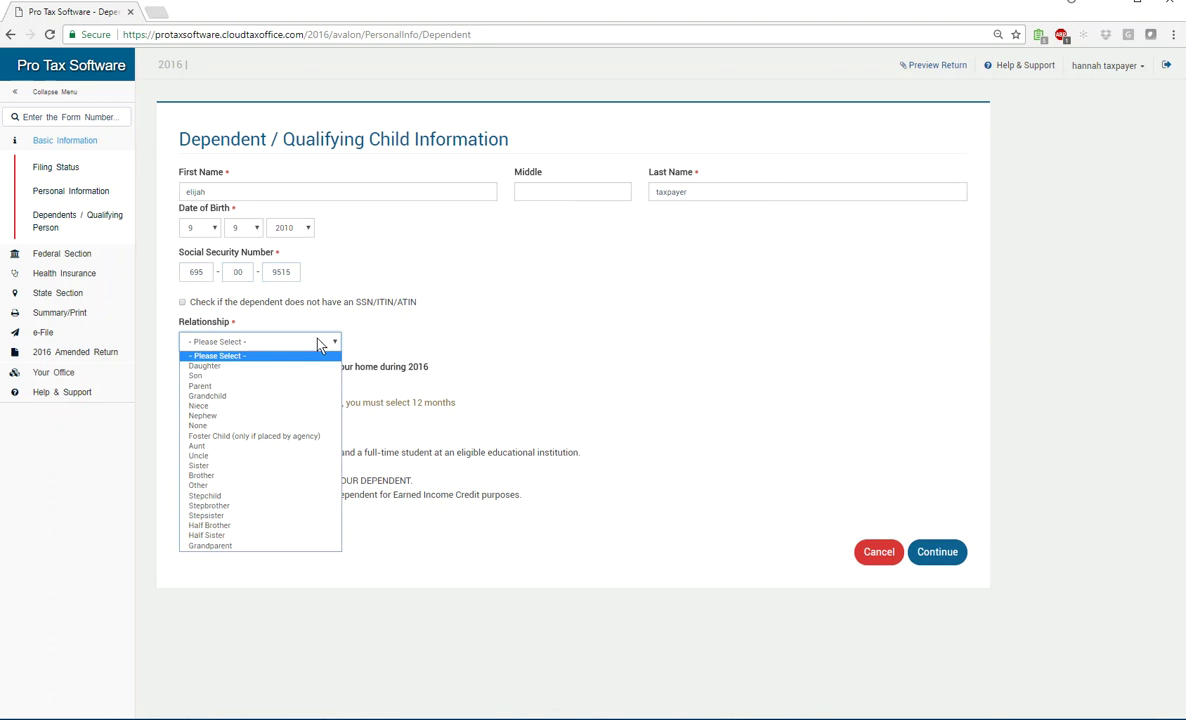
pyautogui.click(283, 377)
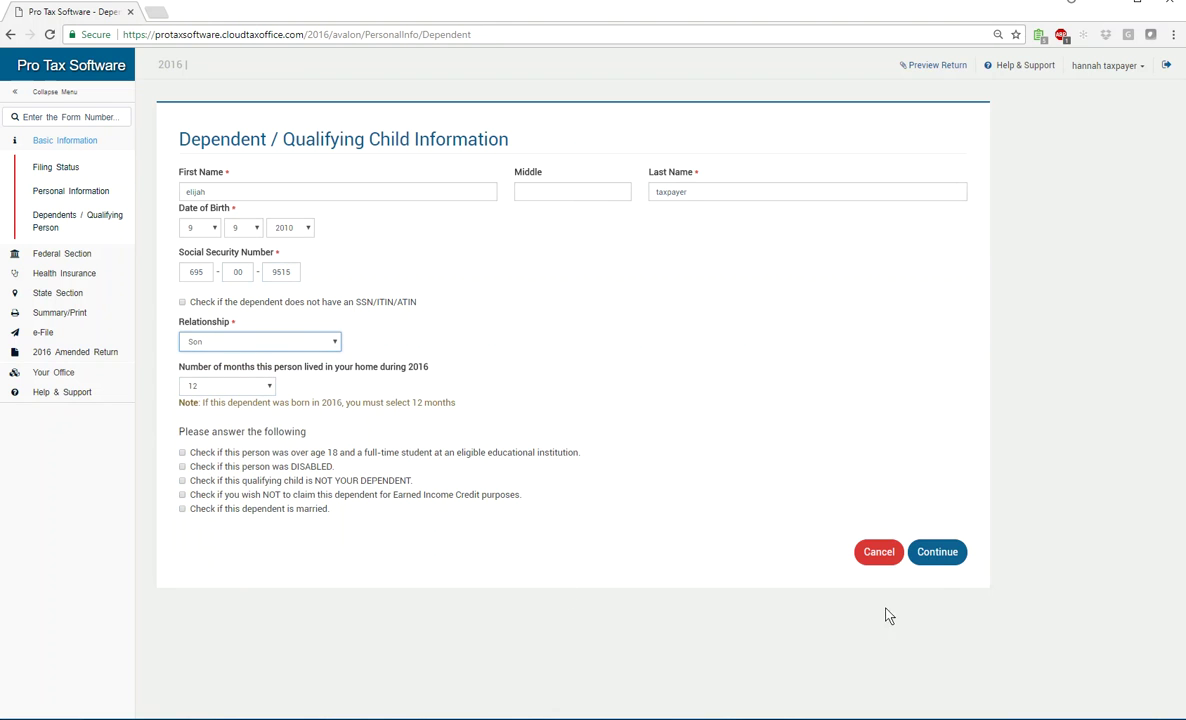
pyautogui.click(937, 552)
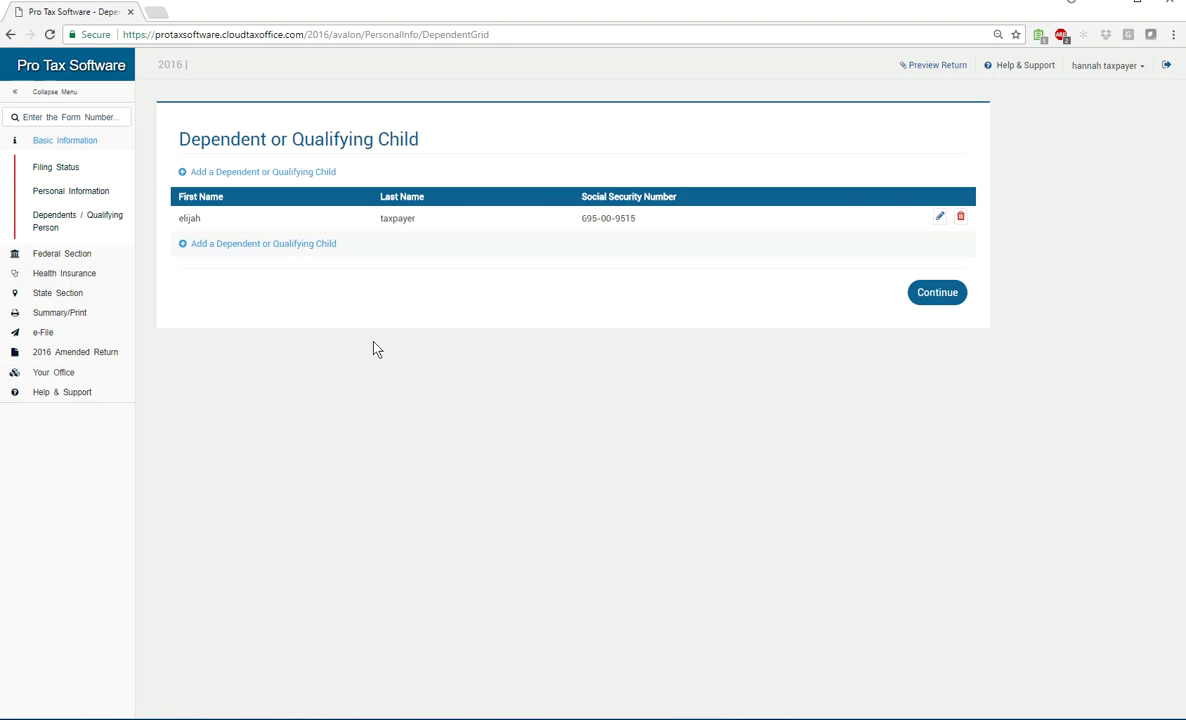
pyautogui.click(214, 245)
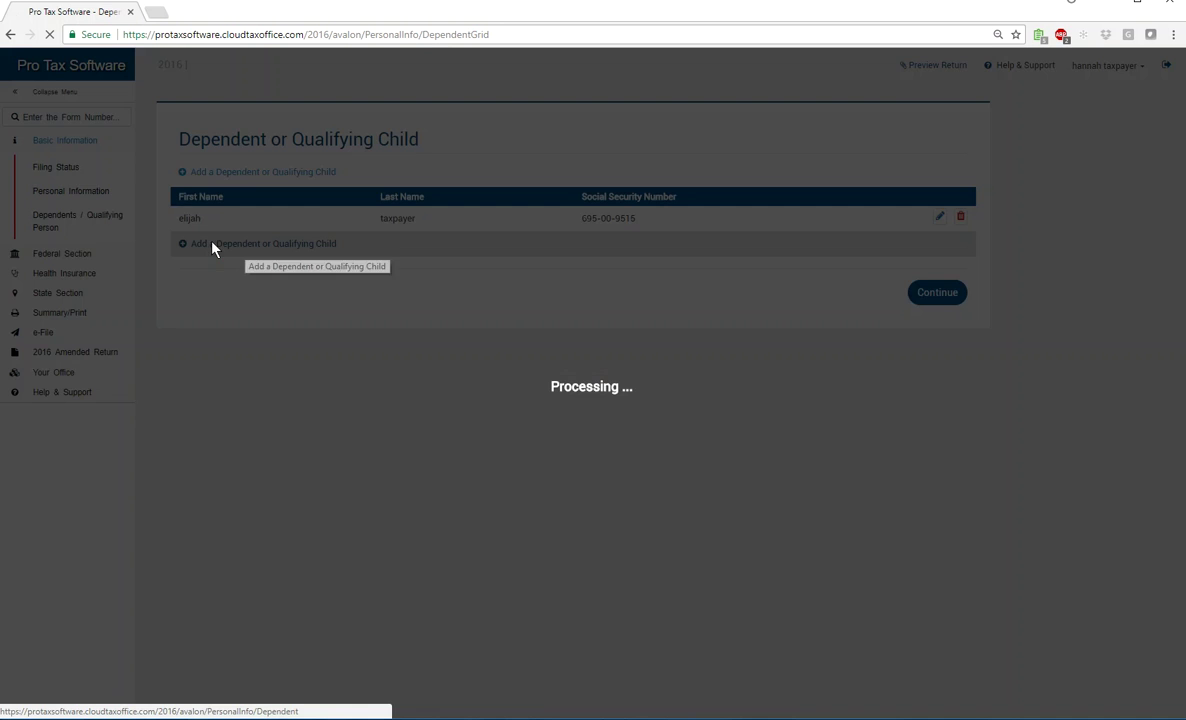
pyautogui.click(212, 185)
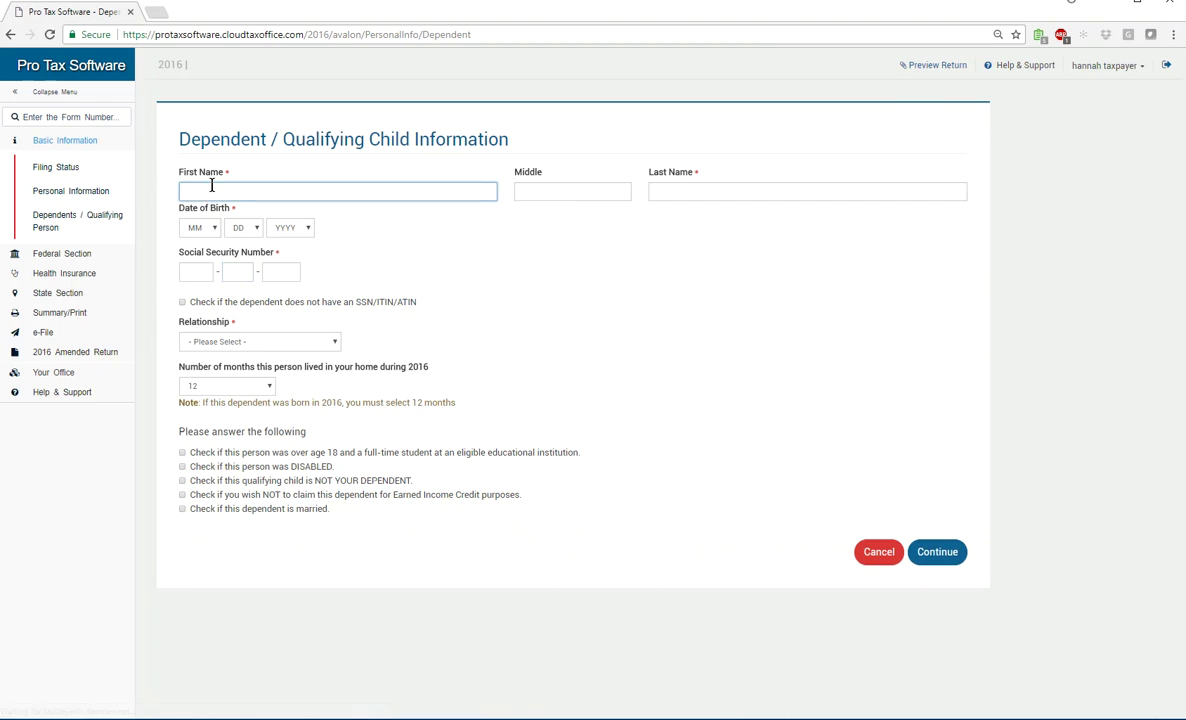
pyautogui.write('sarah')
pyautogui.press('Tab')
pyautogui.press('Tab')
pyautogui.press('Tab')
pyautogui.write('2')
pyautogui.press('Tab')
pyautogui.write('12')
pyautogui.press('Tab')
pyautogui.press('Tab')
pyautogui.hotkey('shift', 'Tab')
pyautogui.press('Tab')
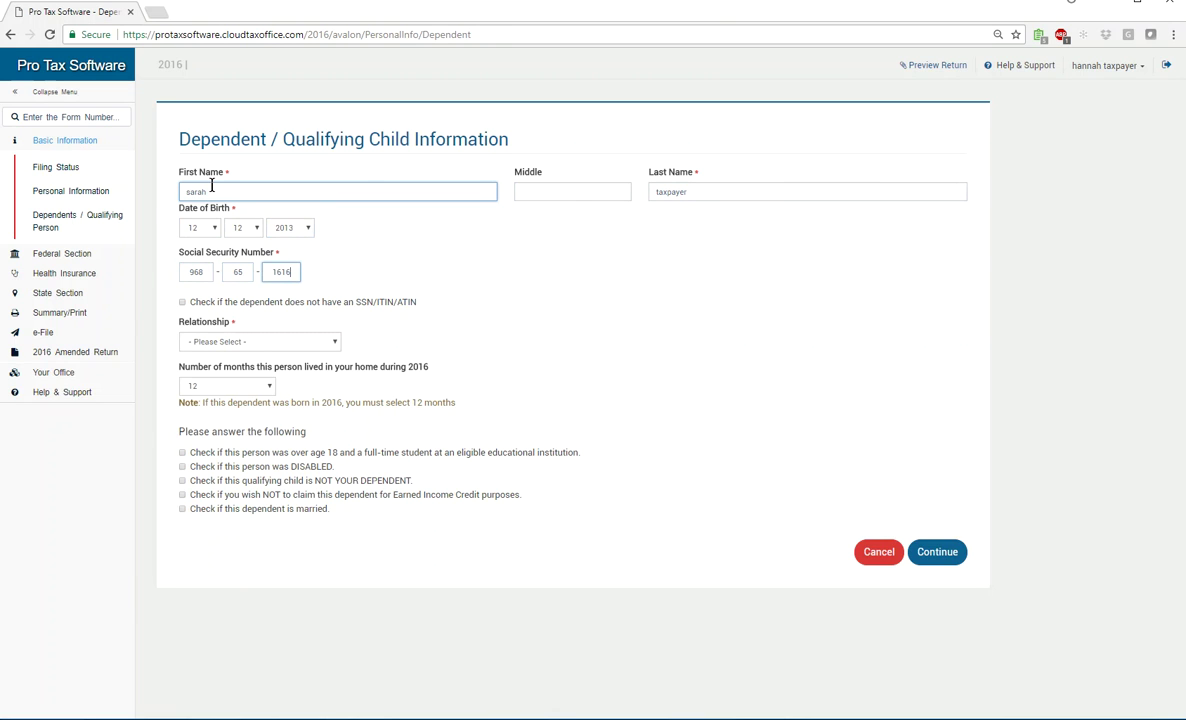
# Enter the daughter's SSN, set relationship to Daughter, and save her to the list
pyautogui.hotkey('shift', 'Tab')
pyautogui.hotkey('shift', 'Tab')
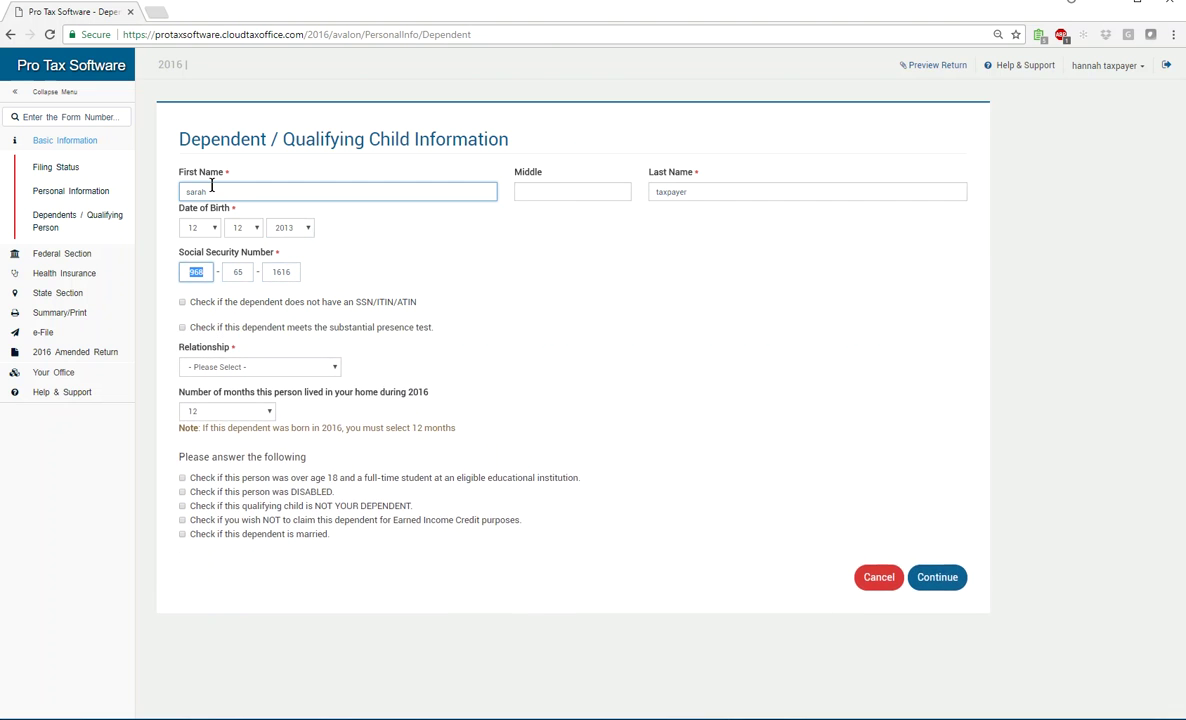
pyautogui.press('Tab')
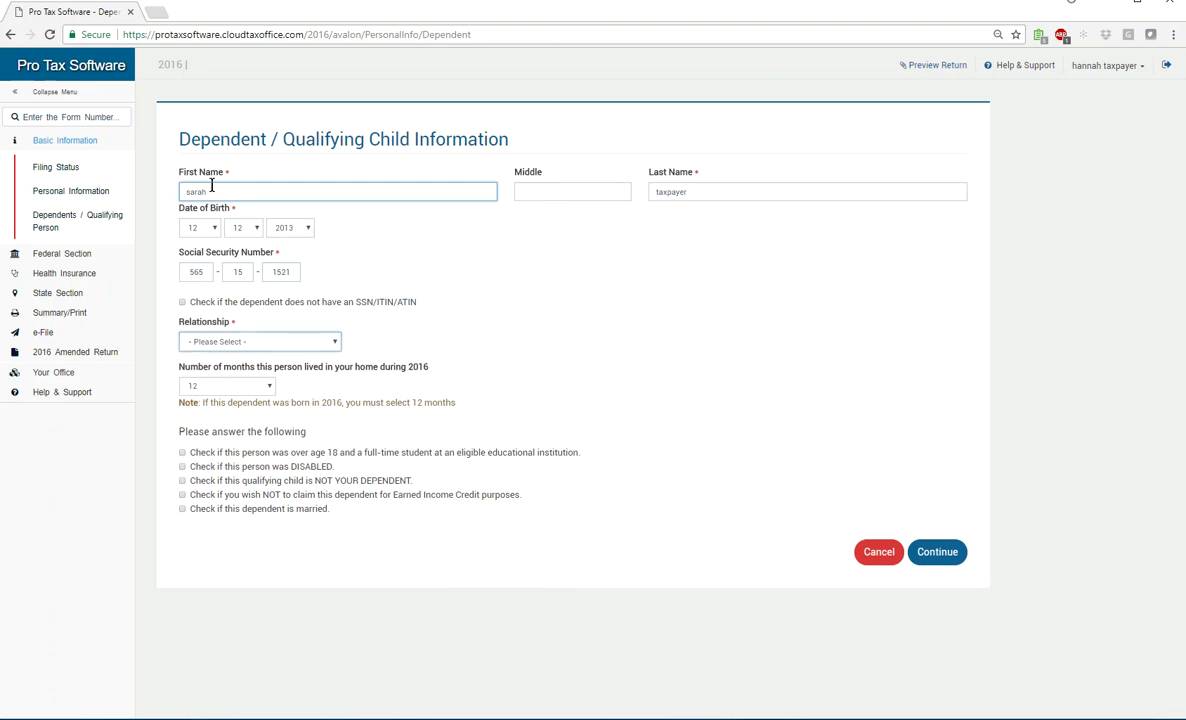
pyautogui.press('d')
pyautogui.click(930, 554)
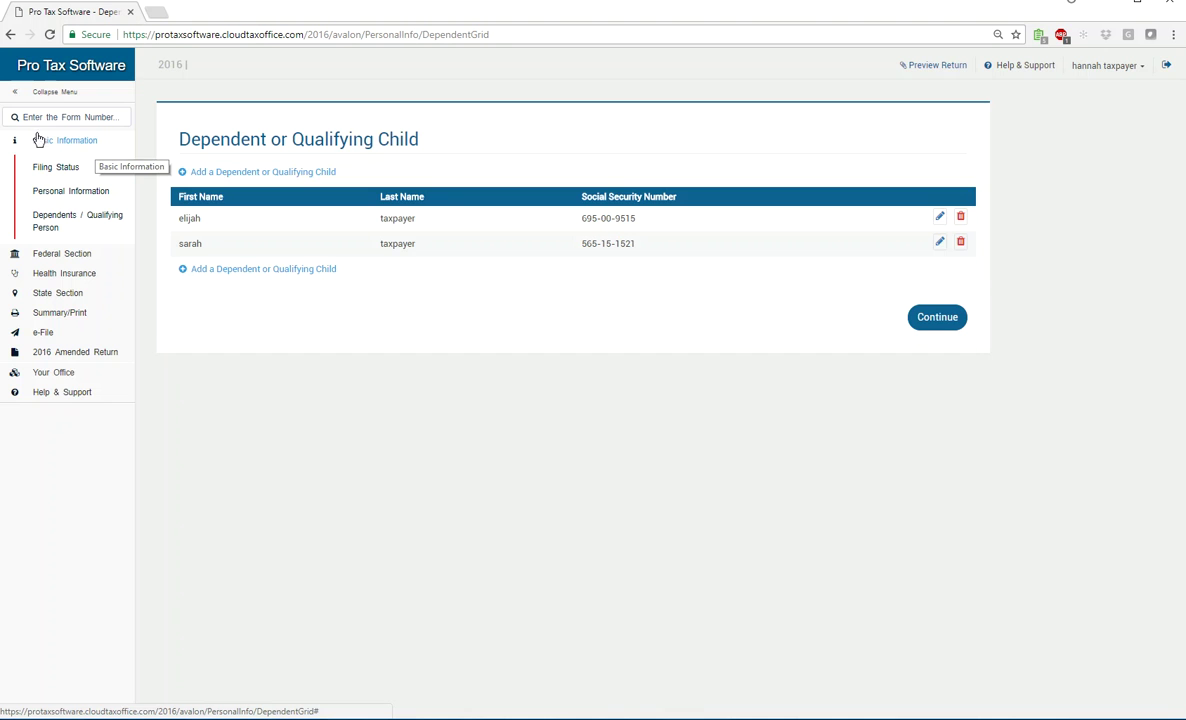
# Dismiss the save warning, continue past the dependents list, and open the Federal Section income page
pyautogui.click(38, 142)
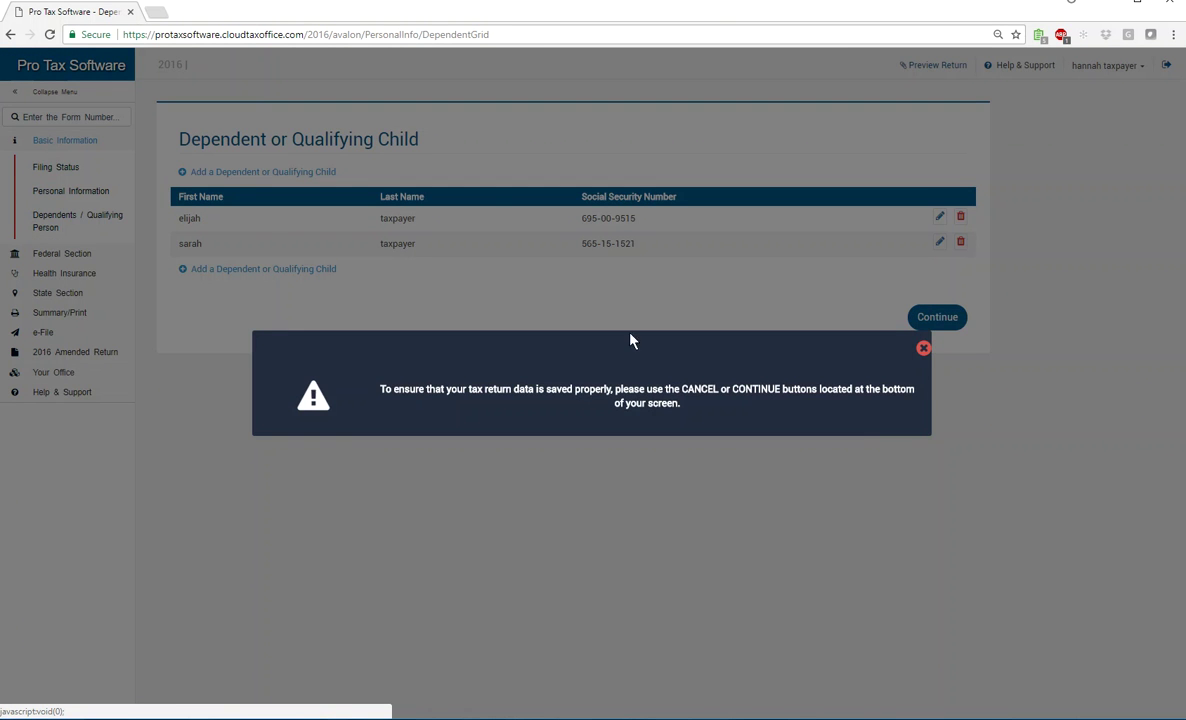
pyautogui.click(923, 348)
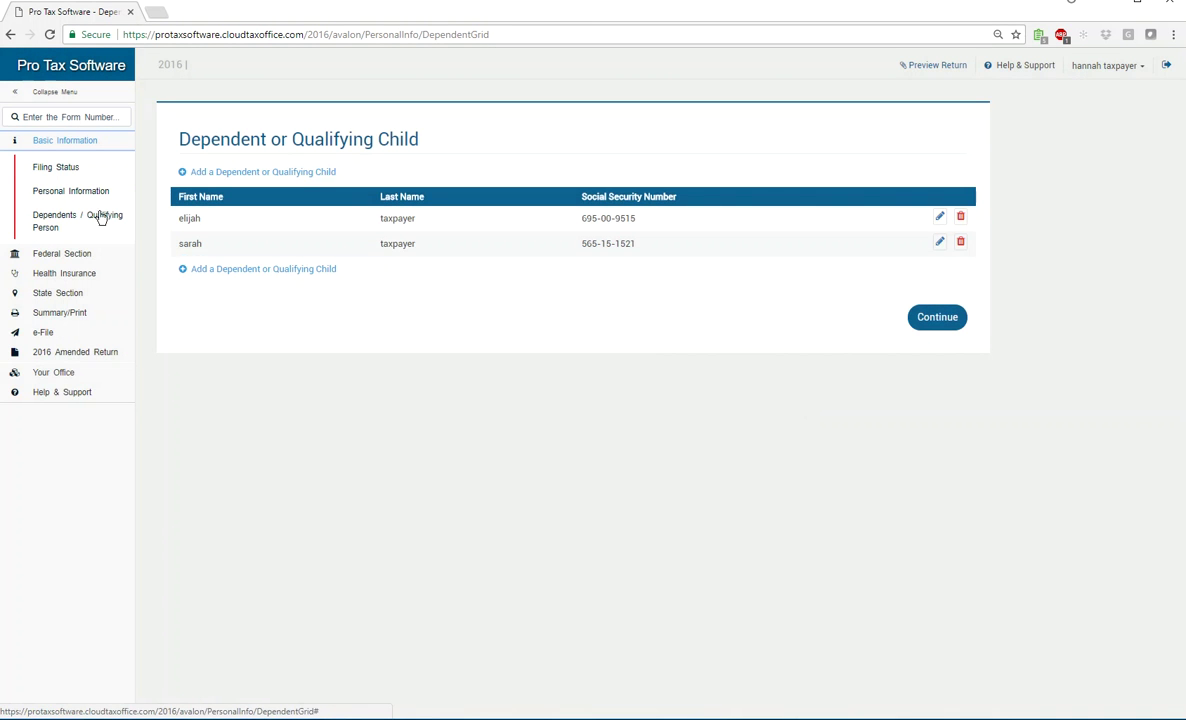
pyautogui.click(941, 324)
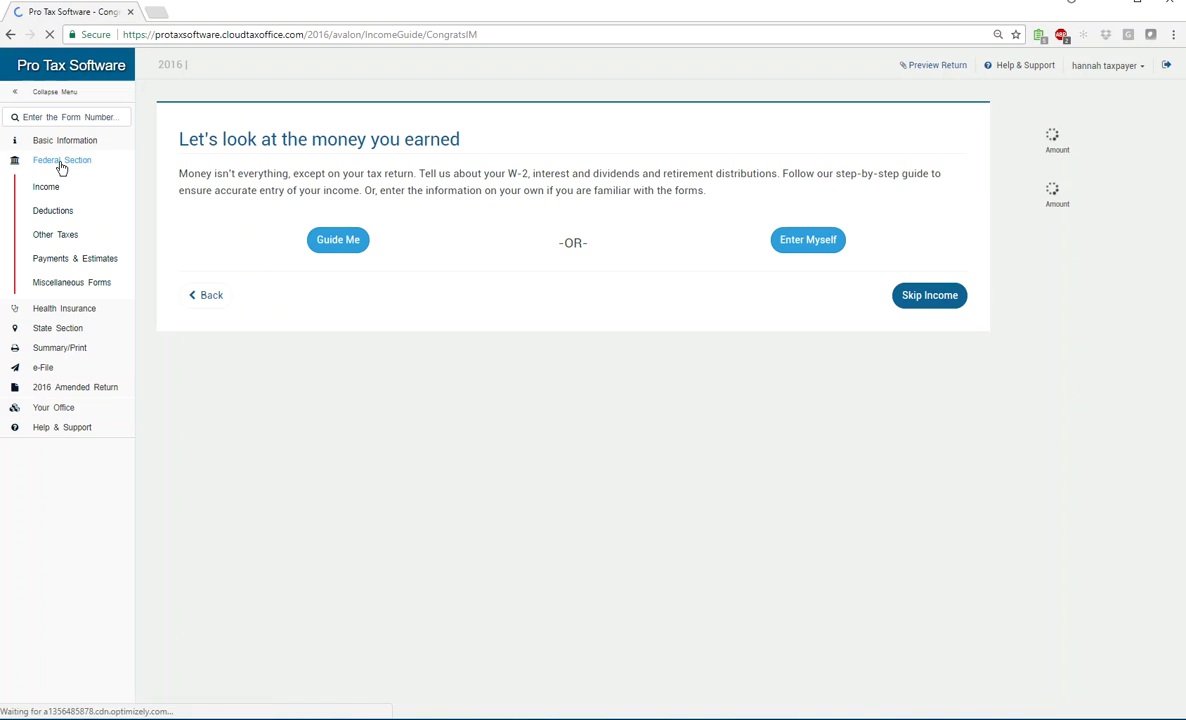
pyautogui.click(41, 141)
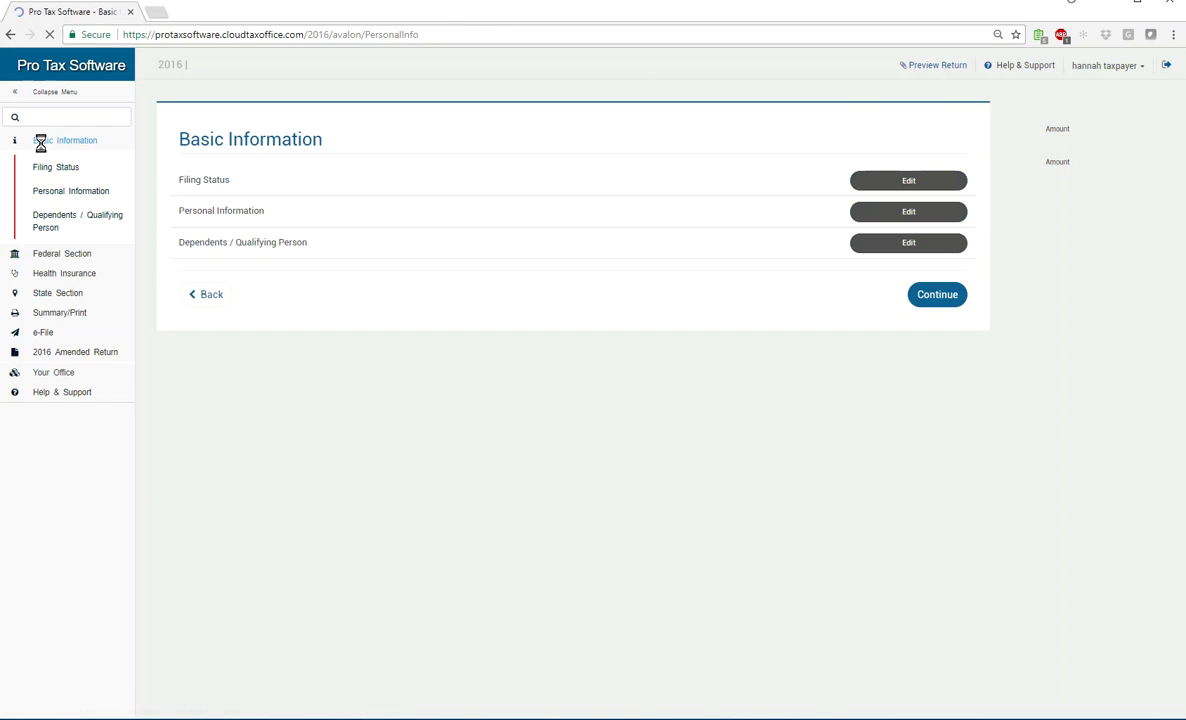
pyautogui.click(42, 258)
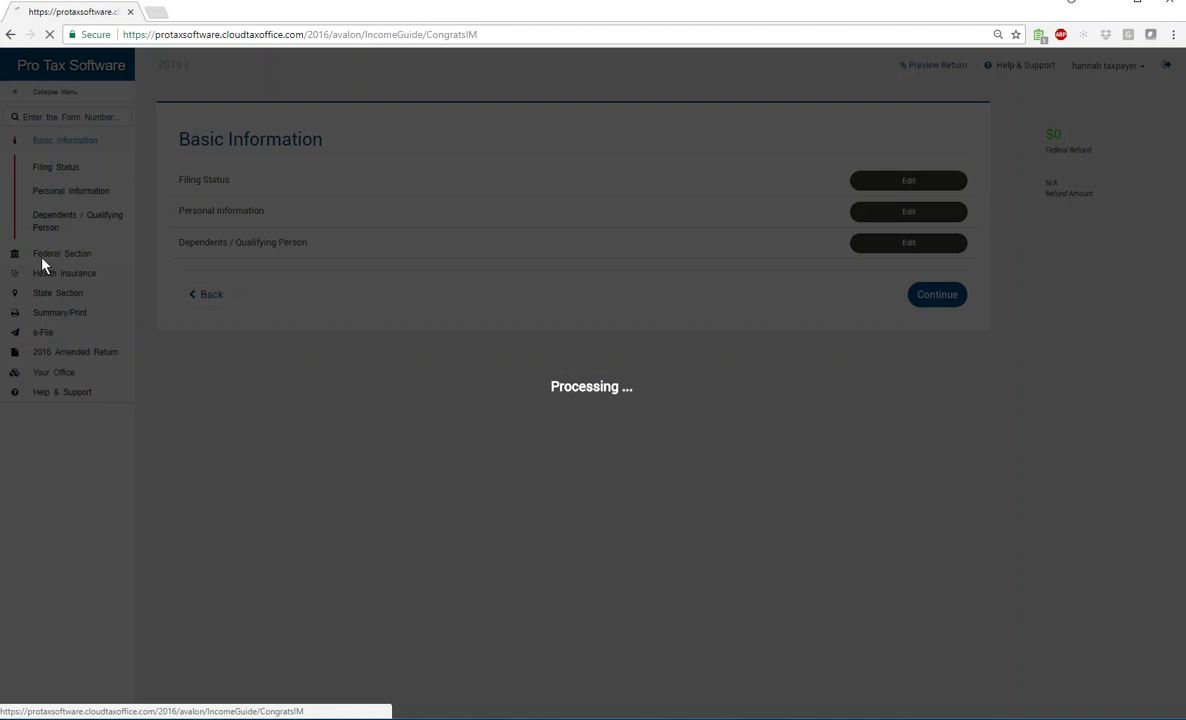